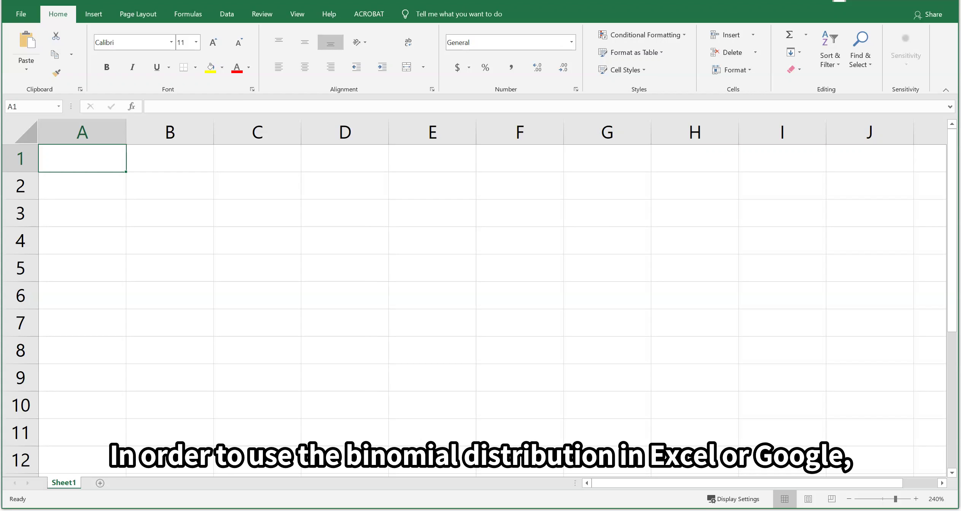
Enter a cumulative binomial probability formula in A1: =BINOM.DIST(12,20,0.41,True)
type("=")
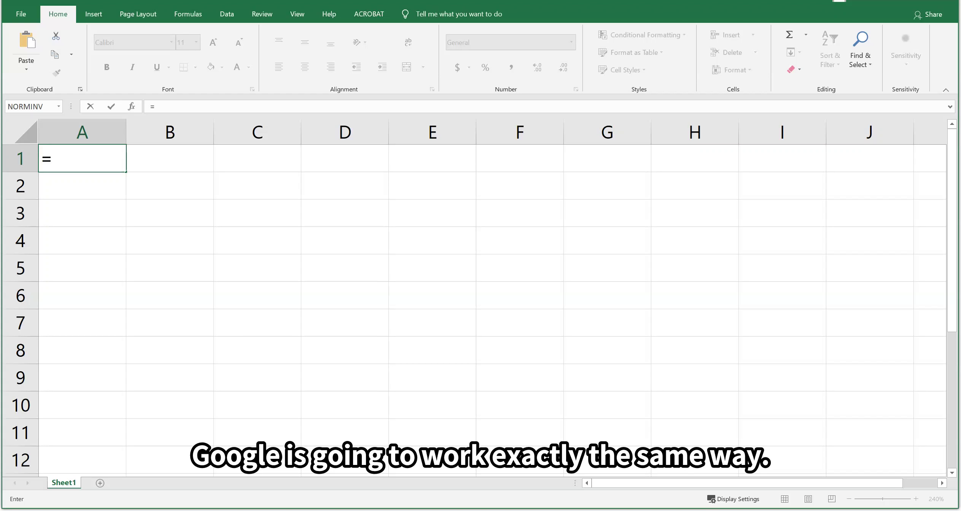
type("bin")
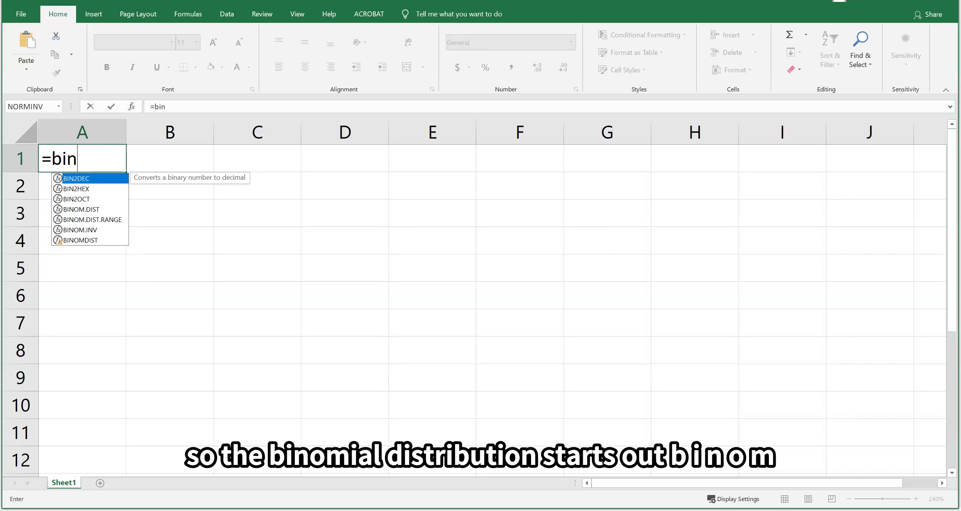
type("om")
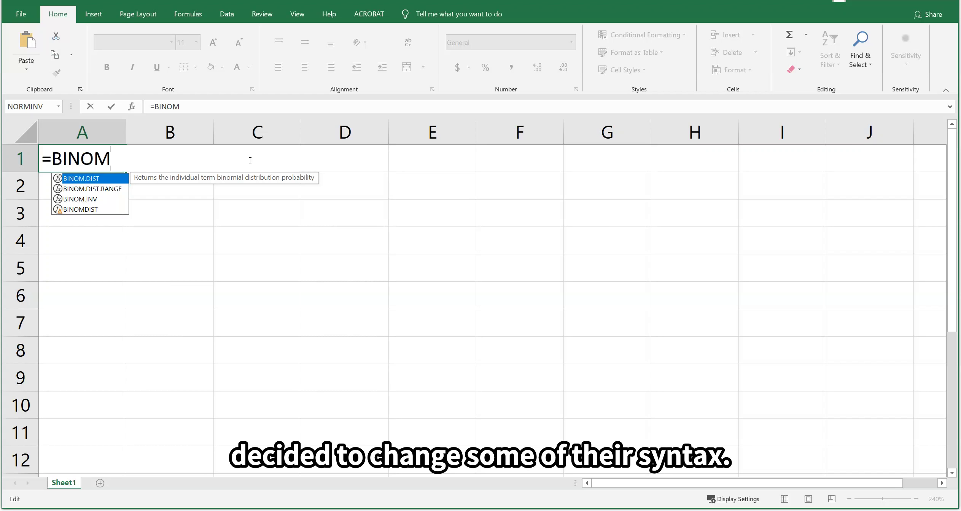
type(".dist(")
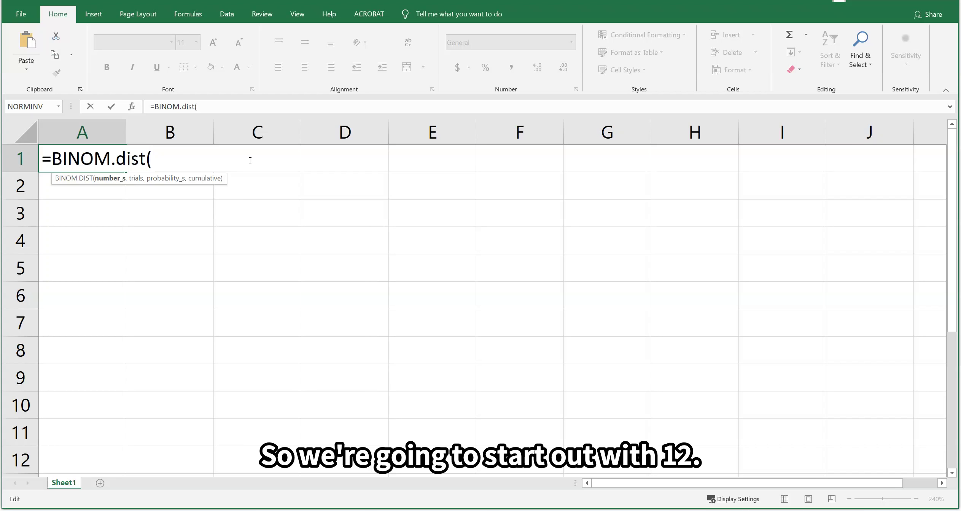
type("12,")
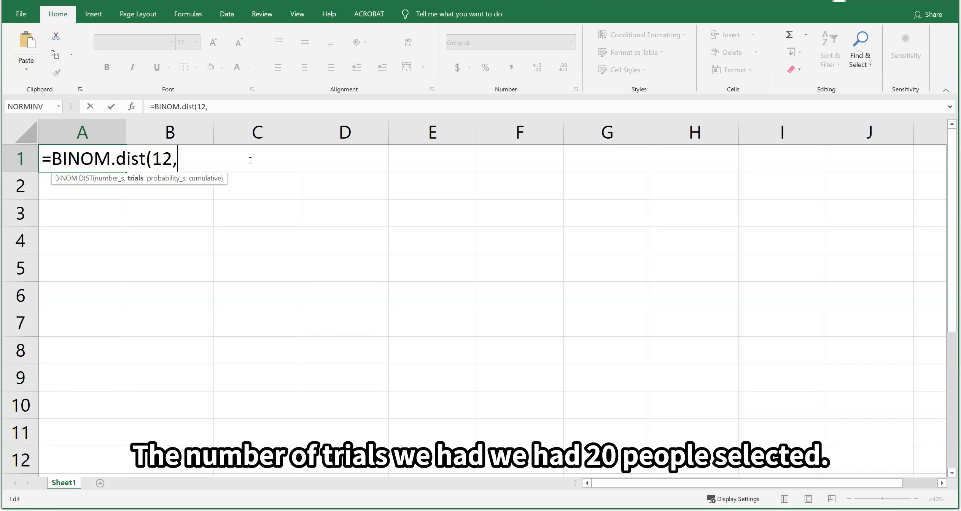
type("20")
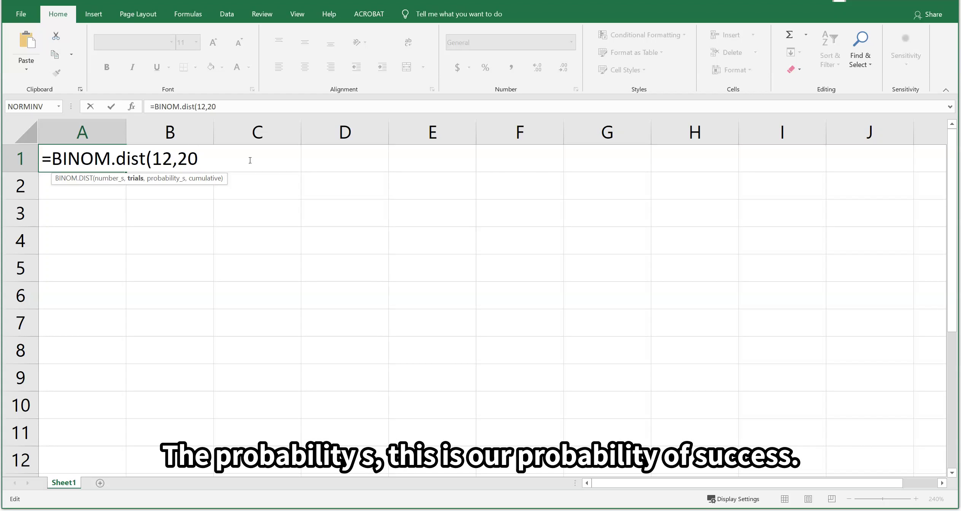
type(",")
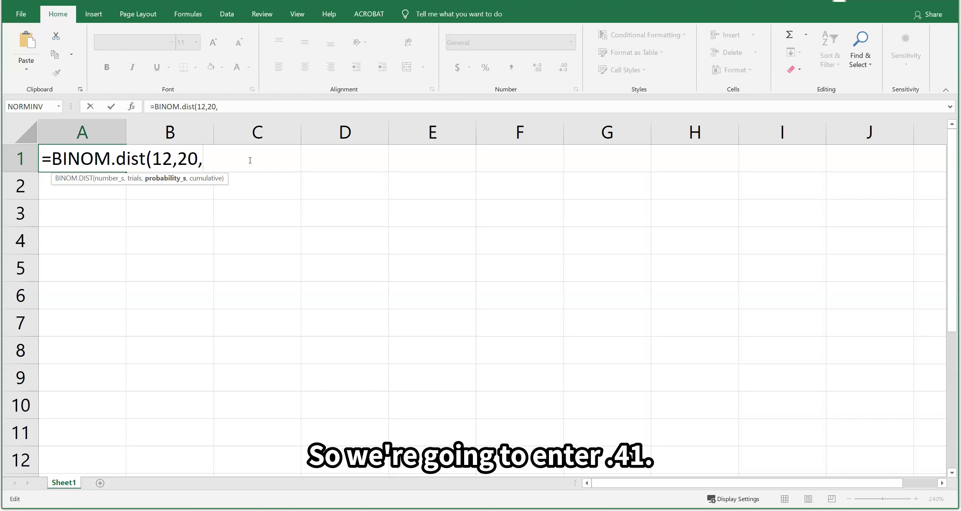
type("0.41")
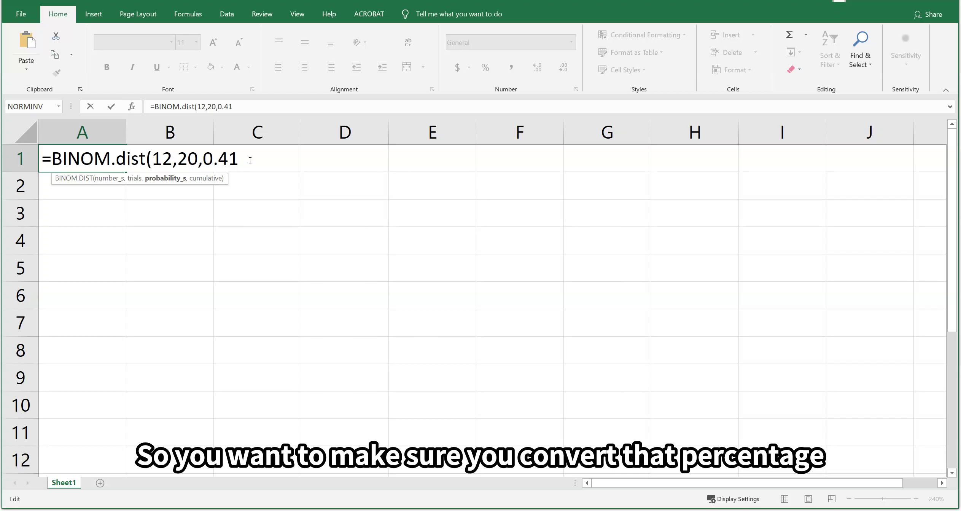
type(",")
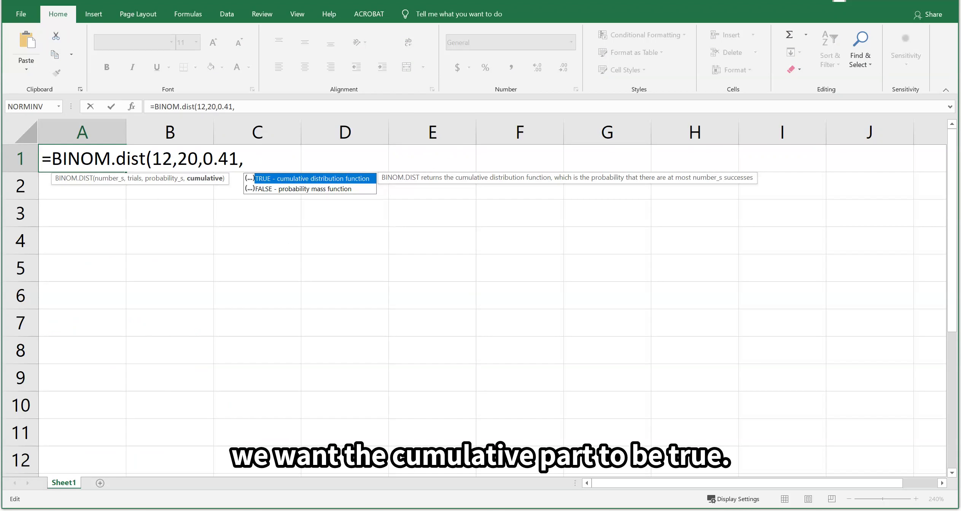
type("True")
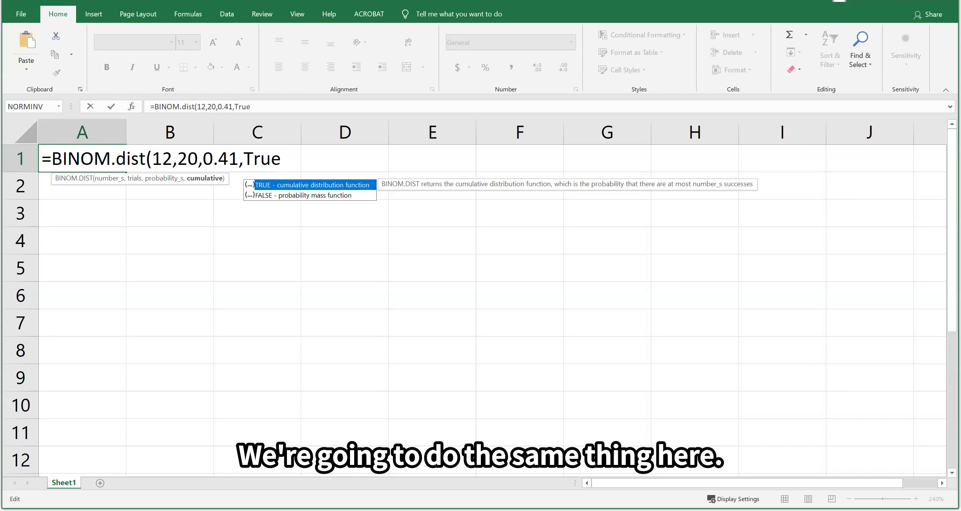
type(")")
key("Return")
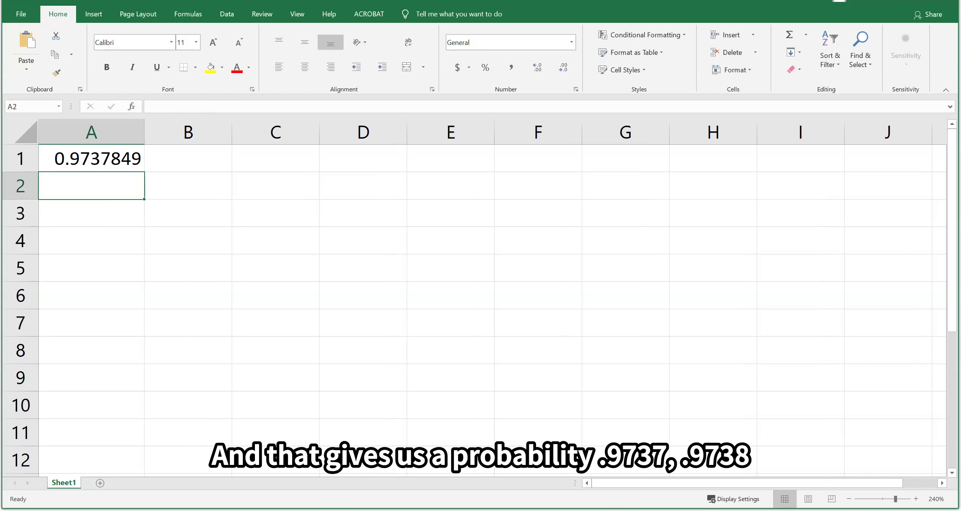
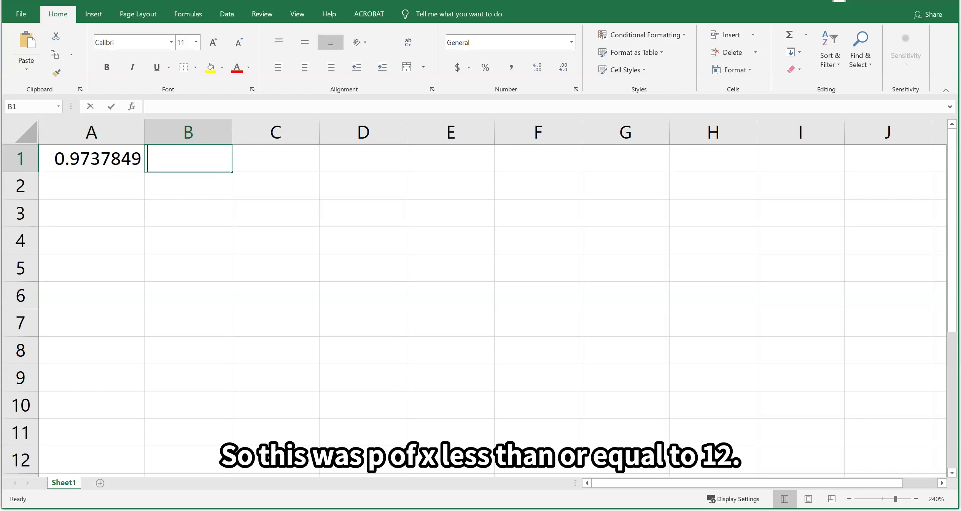
Label the cumulative probability result with the notation P(x<=12) in cell B1
type("x")
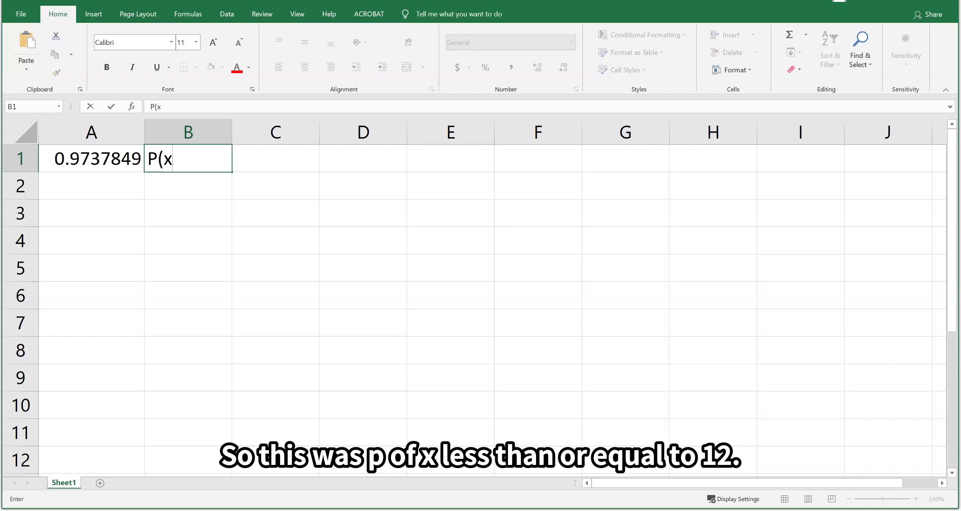
type("<=12)")
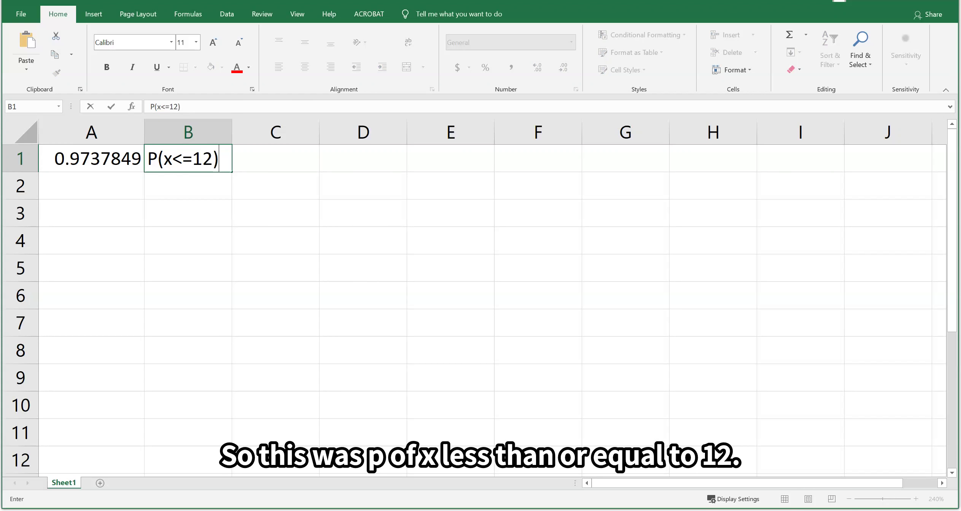
key("Return")
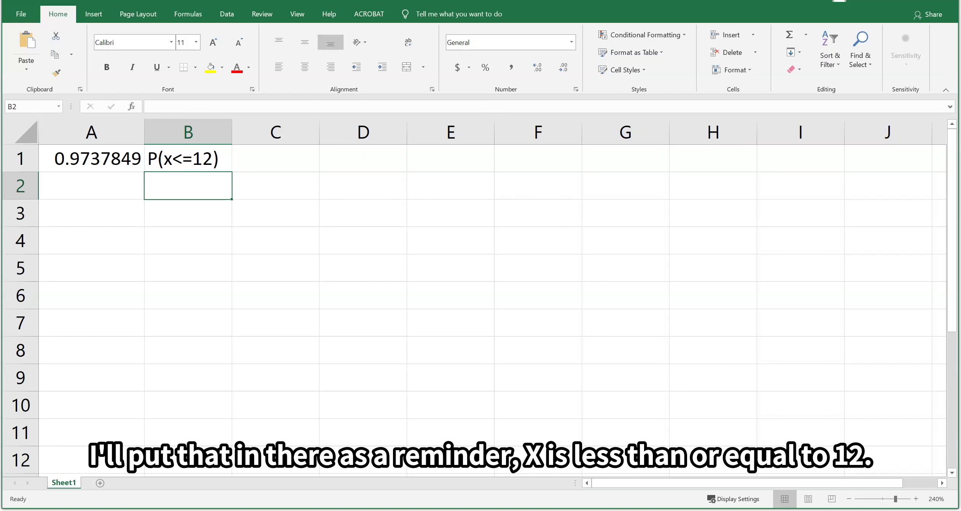
Enter the notation P(x=12) in cell B2 and move it down to B4
type("P(x=12)")
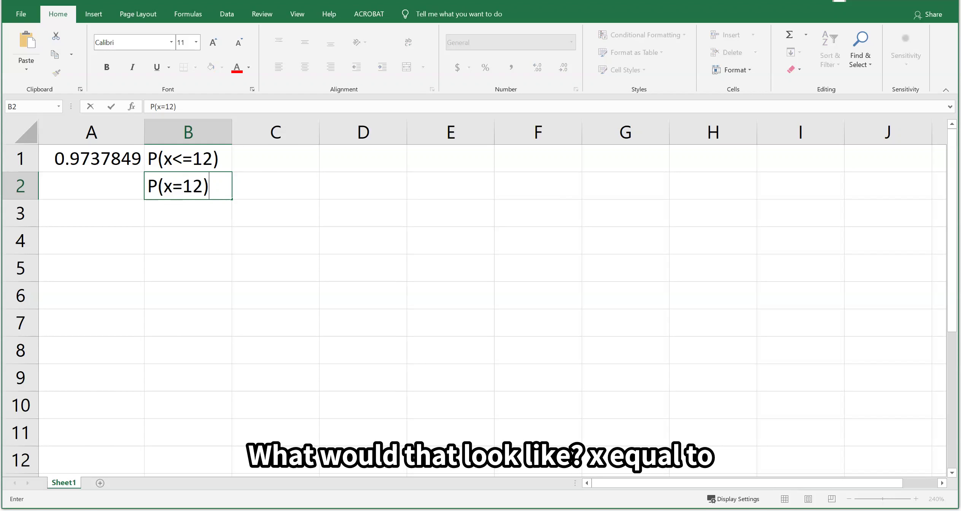
key("ctrl+Return")
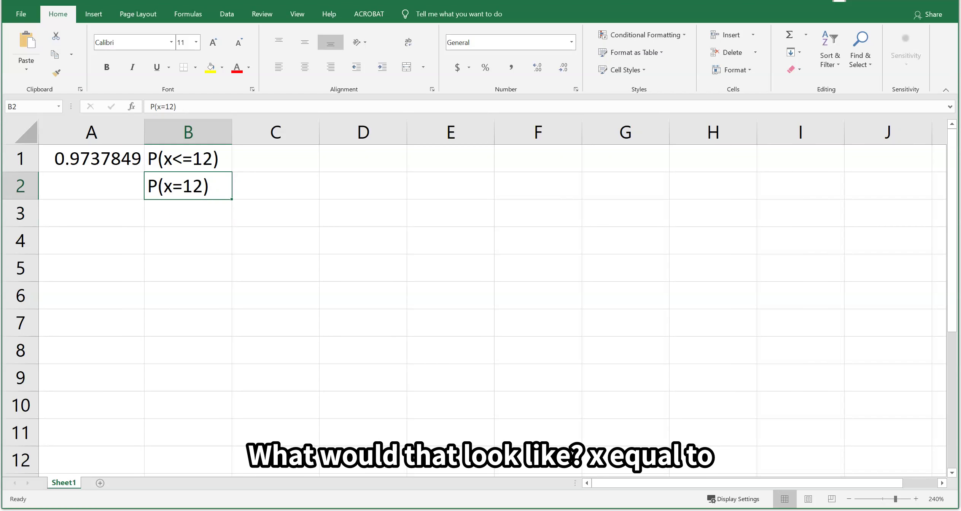
left_click_drag(147, 199, 147, 254)
Calculate the probability of exactly 12 successes in A4 with =binom.dist(12, 20, 0.41,False)
key("Left")
type("=b")
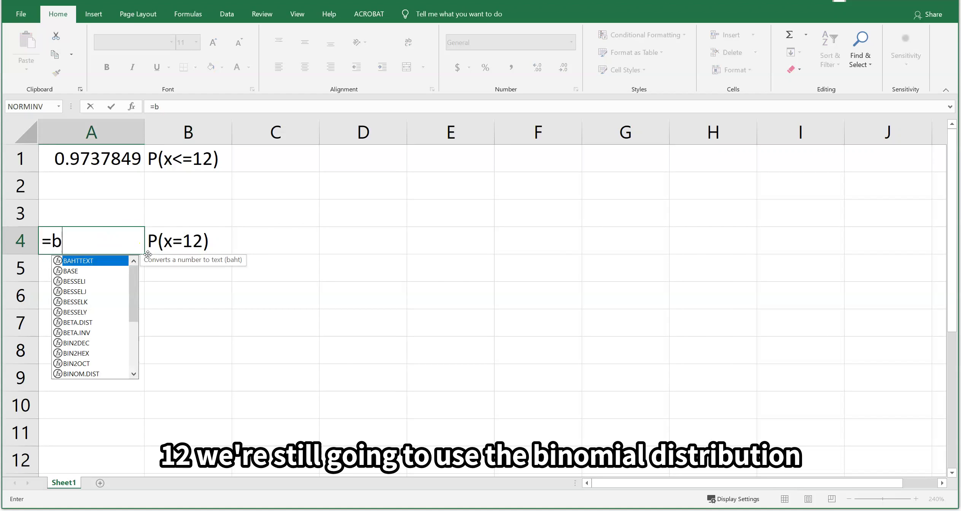
type("imo")
key("BackSpace")
key("BackSpace")
type("o")
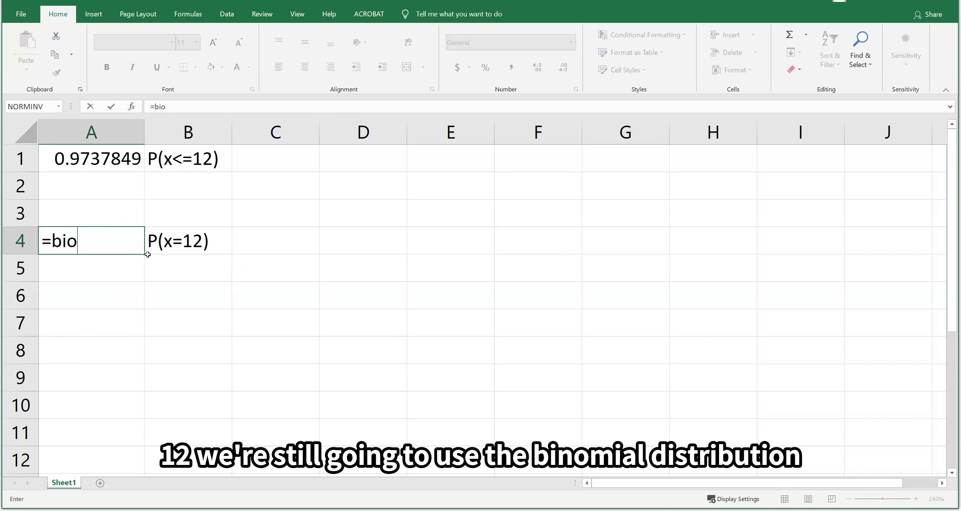
key("BackSpace")
type("nom.dist")
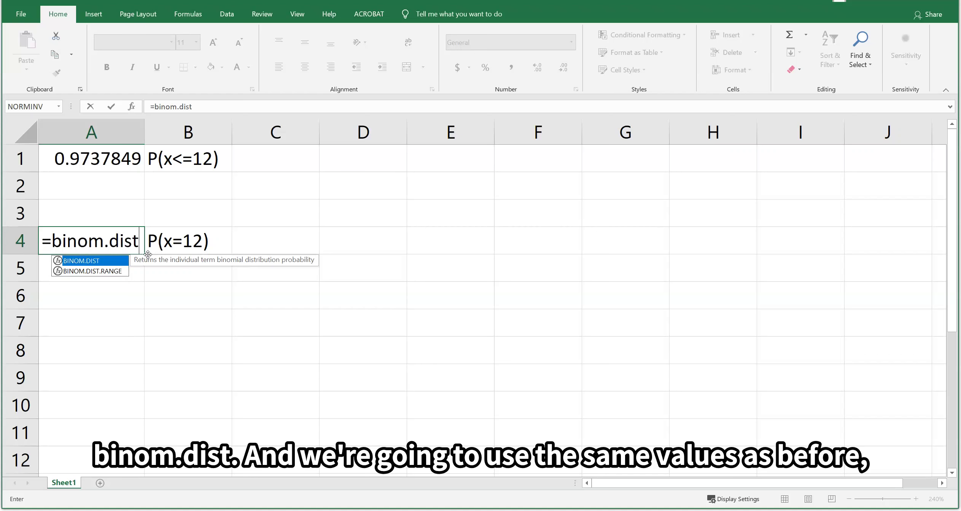
type("(")
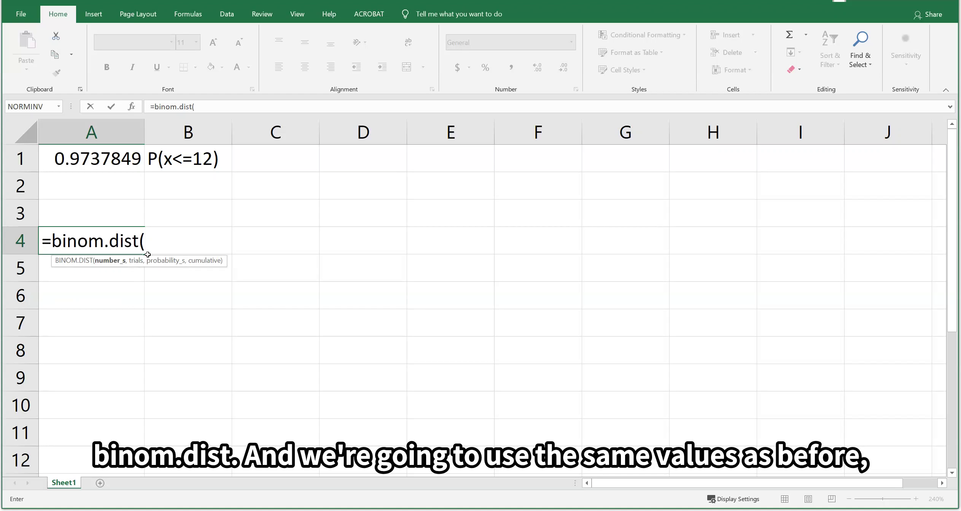
type("12,")
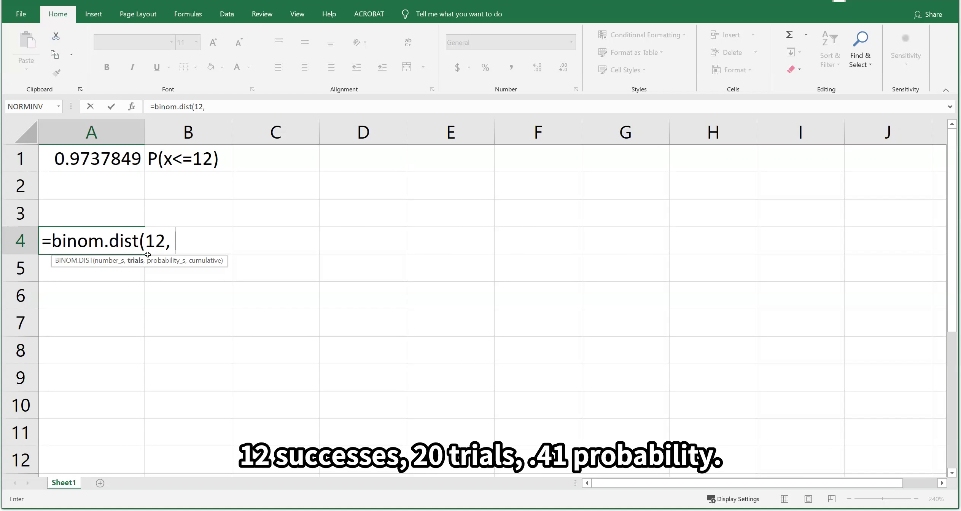
type(" 20,")
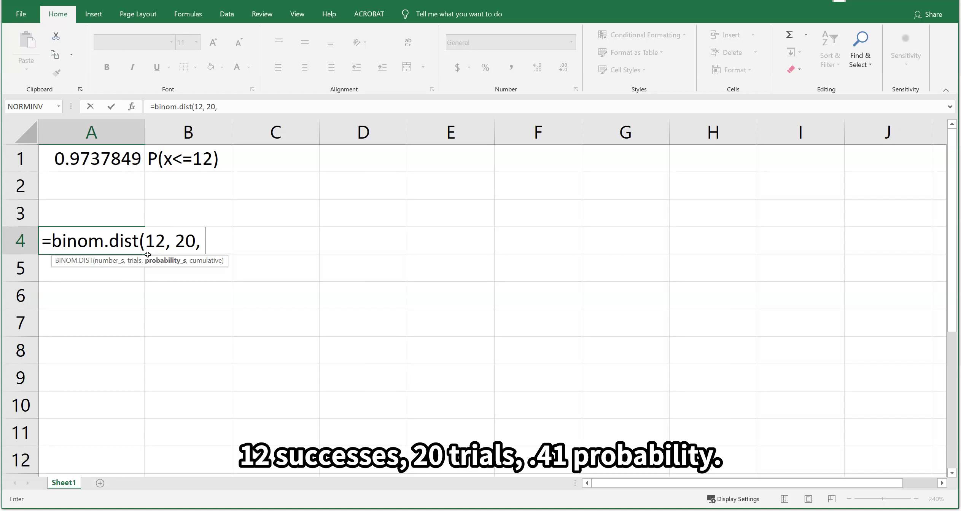
type(" 0.41,")
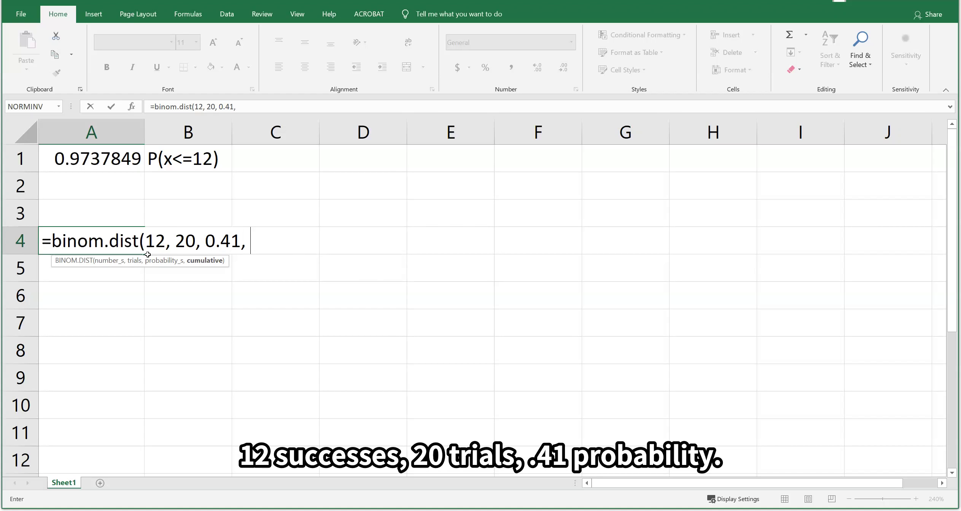
key("BackSpace")
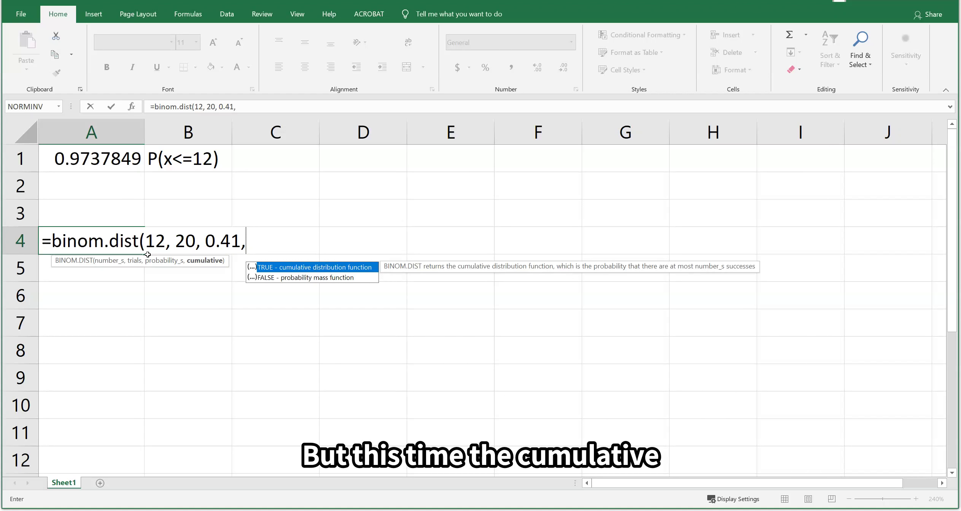
type("False)")
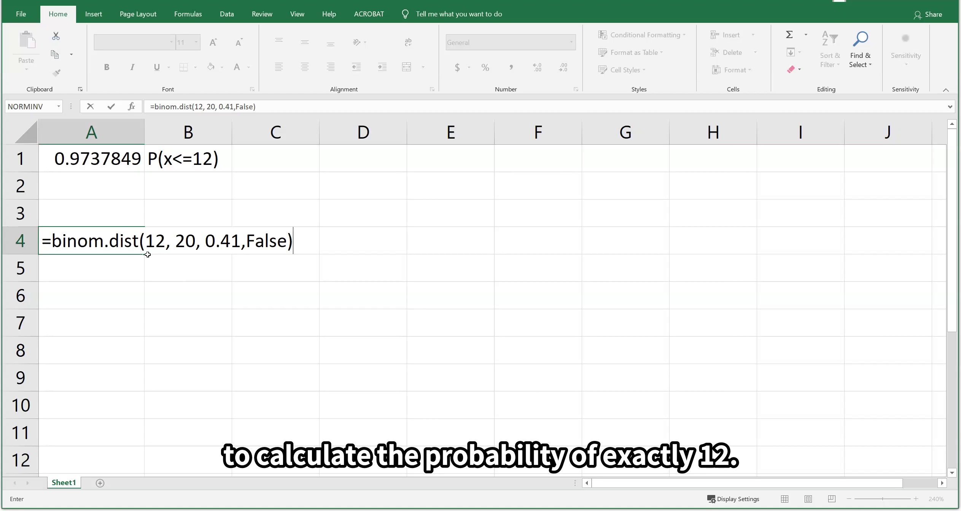
key("Return")
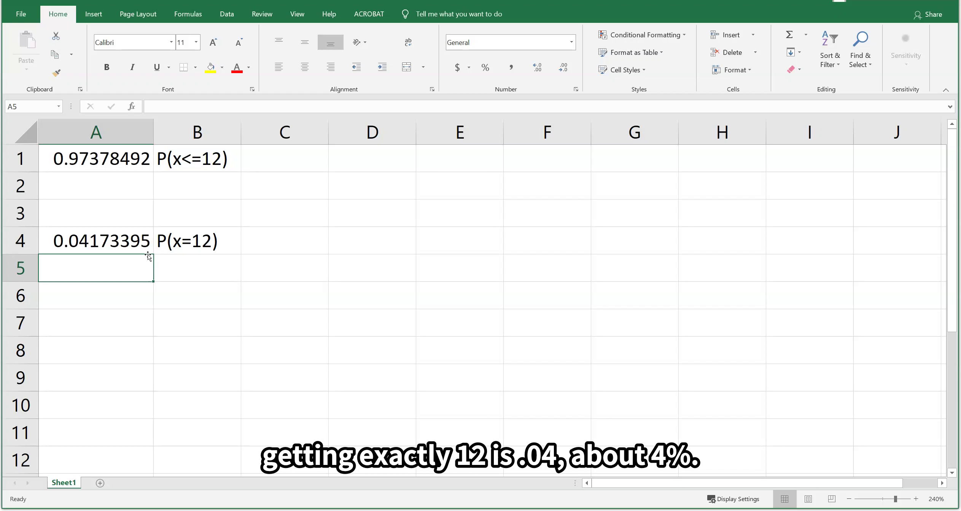
Start a third probability notation in cell B6 by entering only "P("
key("Down")
key("Right")
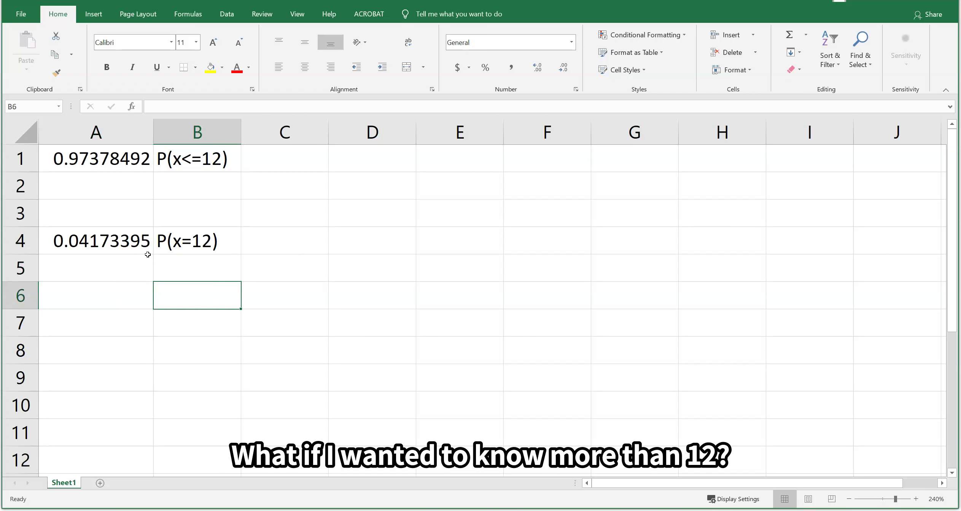
type("P(")
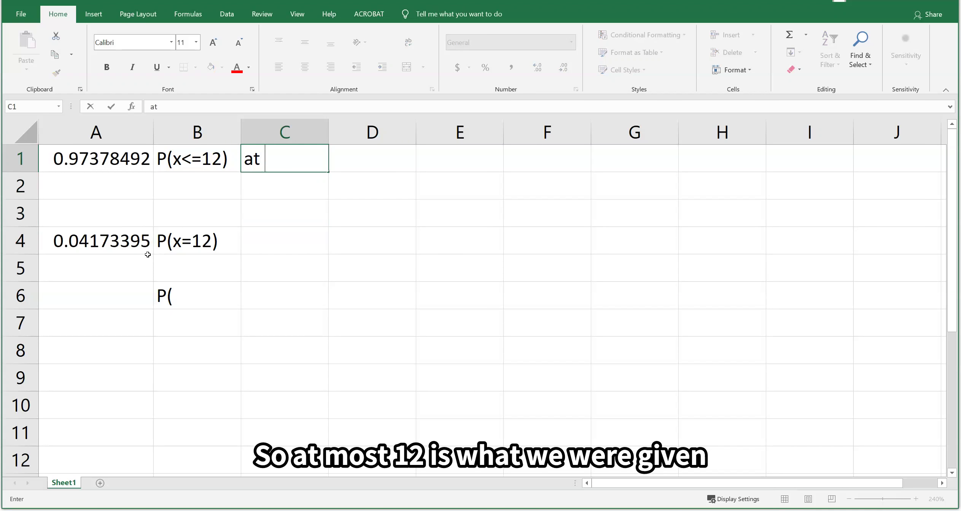
Add the plain-language descriptions "at most 12" in C1 and "exactly 12" in C4
type("most 12")
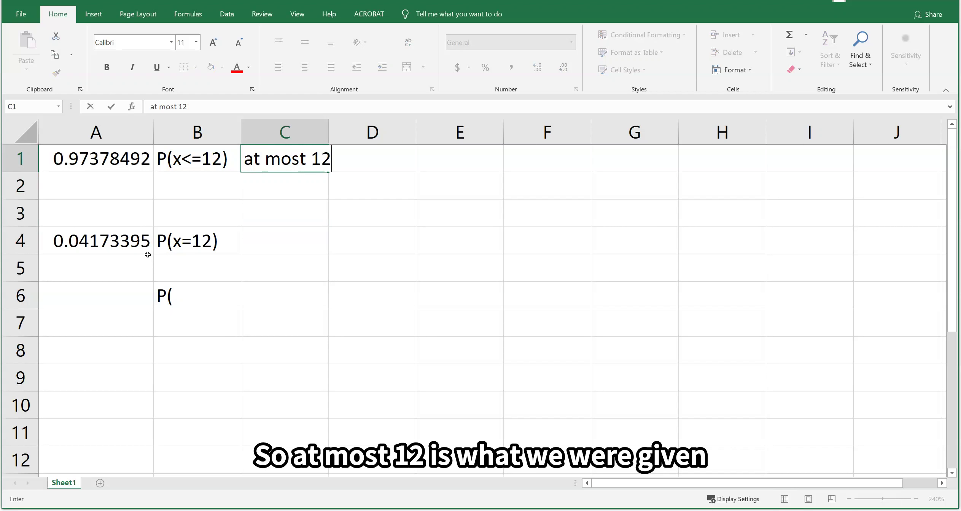
key("Return")
key("Down")
key("Down")
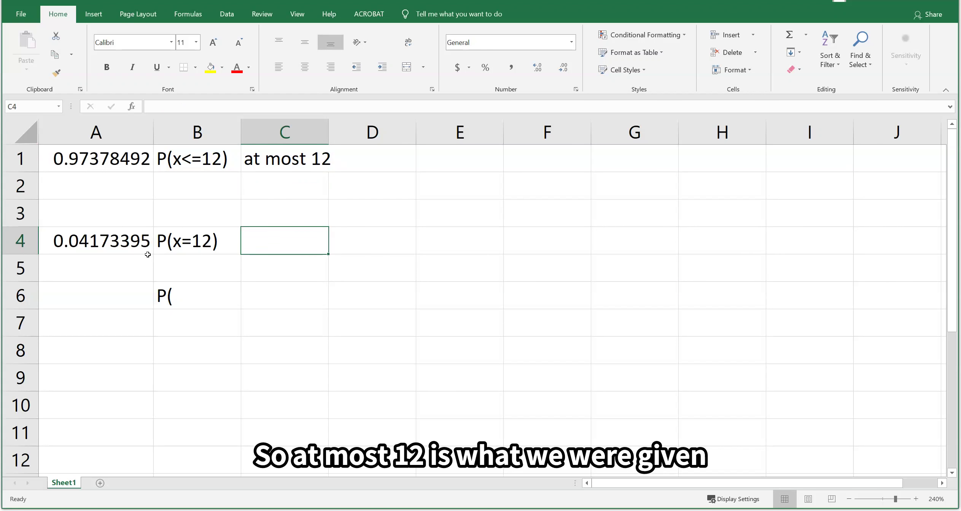
type("exactly 12")
key("Return")
key("Down")
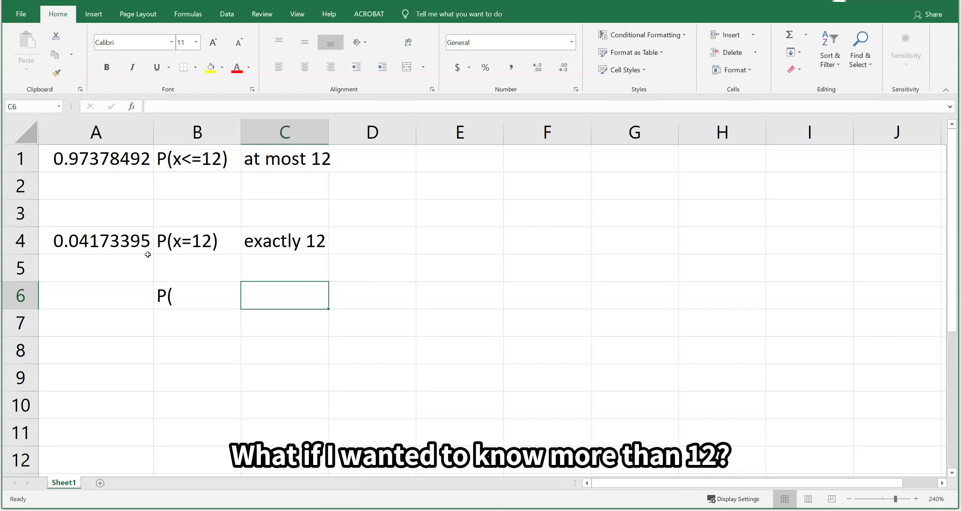
Enter the description "more than 12" in C6 and return to the partial notation in B6
type("more than 12")
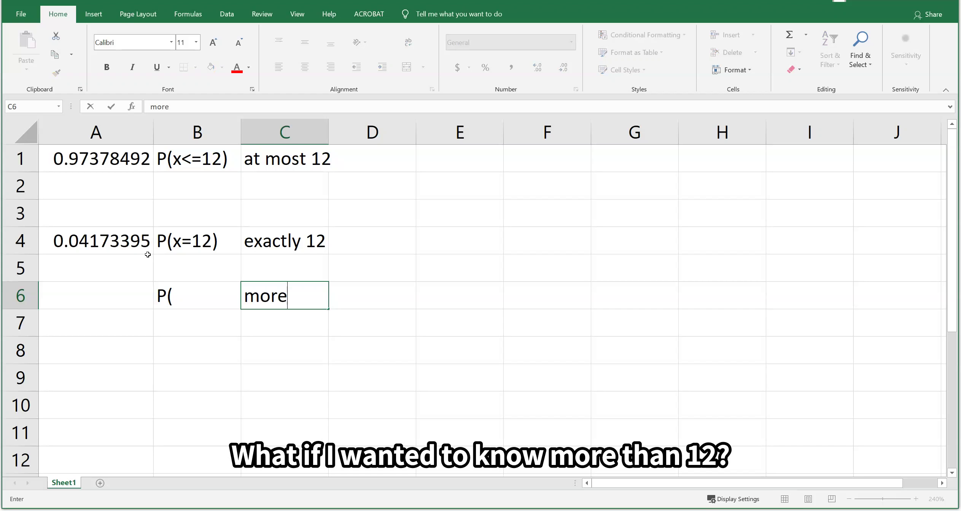
key("ctrl+Return")
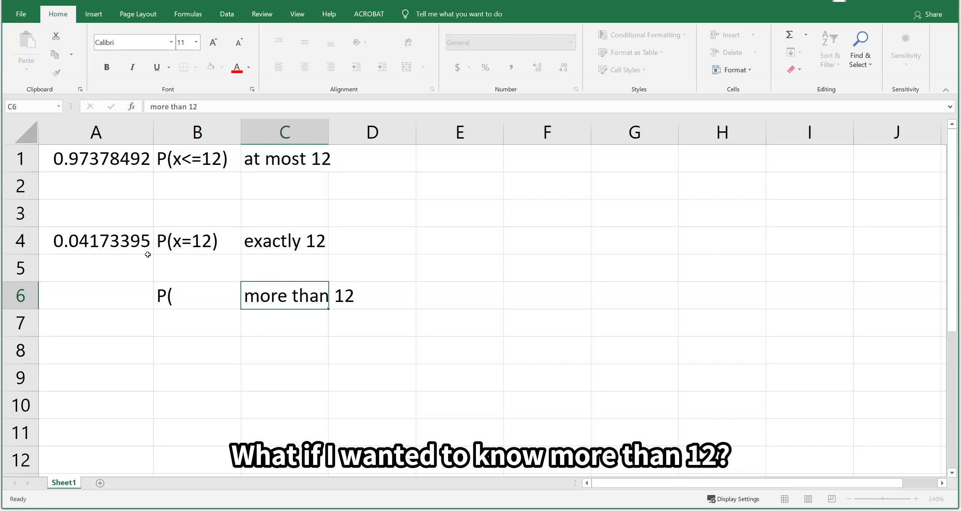
key("Left")
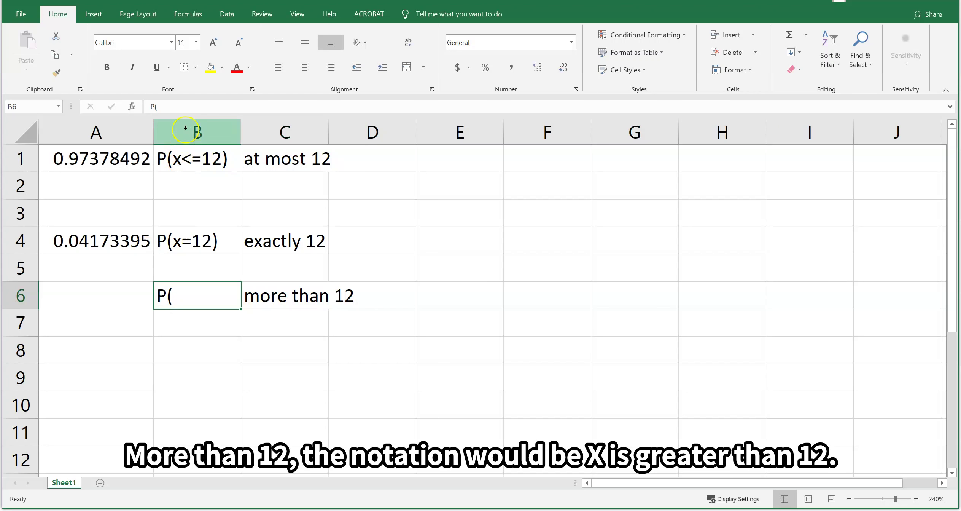
Complete the notation in B6 as P(x>12) and enter the notation P(x<12) in B2
left_click(167, 105)
type("P(x>12)")
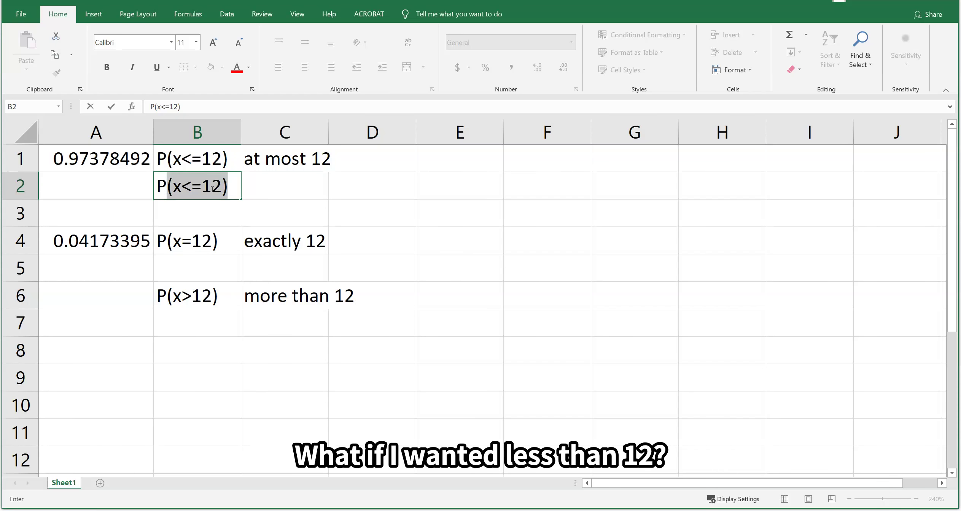
key("shift+Right")
key("shift+Right")
key("shift+Right")
type("12)")
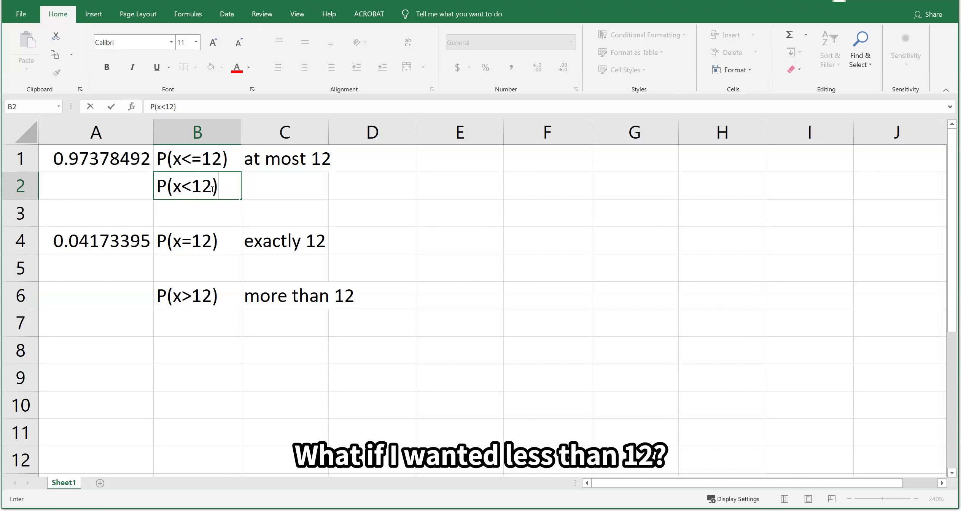
Enter the plain-language description "less than 12" in C2
key("Tab")
type("less than 12")
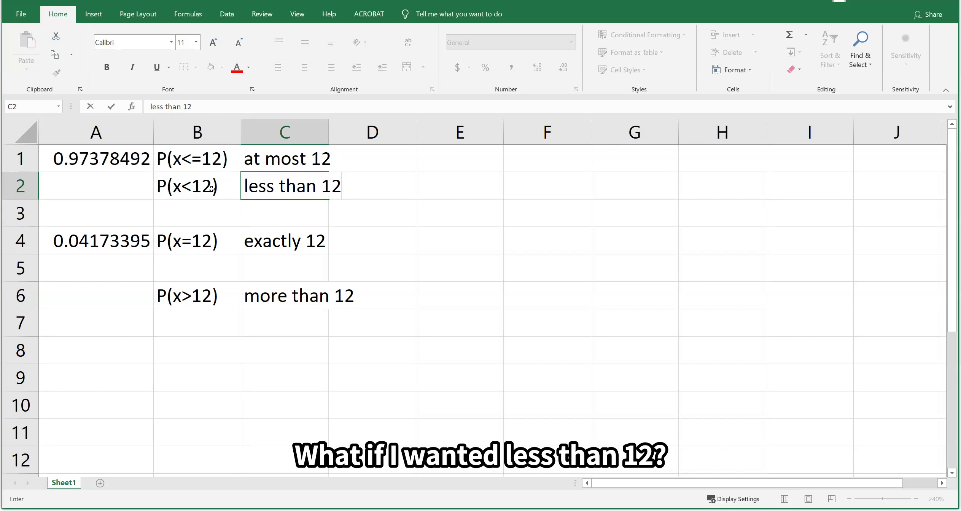
key("Return")
Calculate the probability of less than 12 successes in A2 with =binom.dist(11,20,0.41,true)
key("Up")
key("Left")
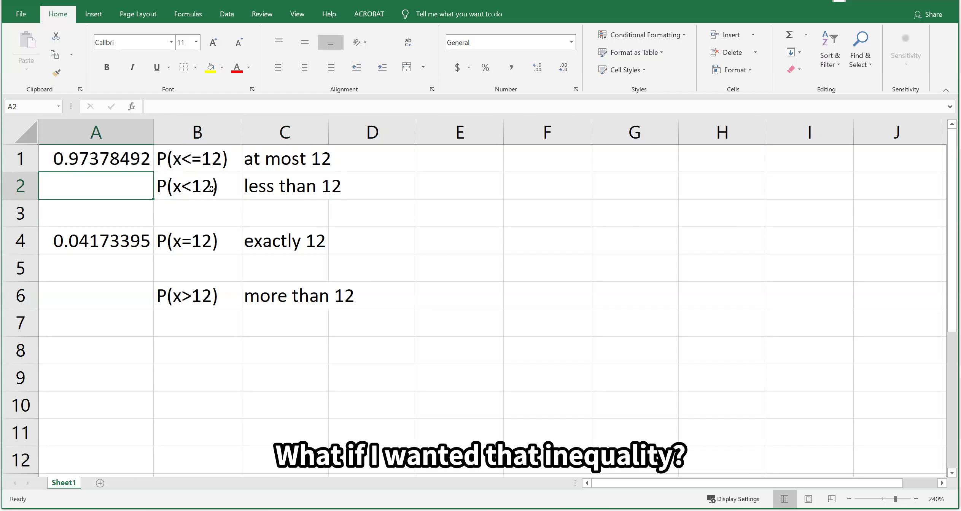
type("=")
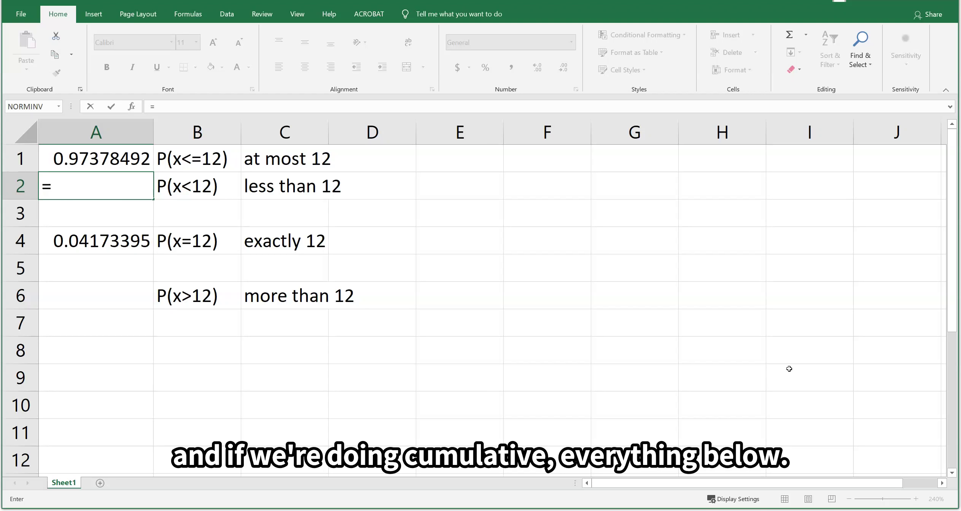
type("binom.dist(")
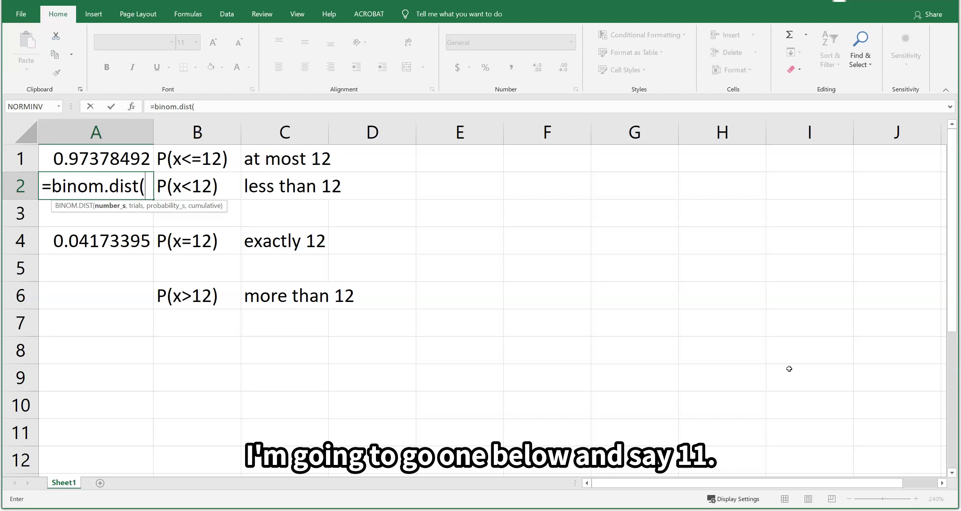
type("11,")
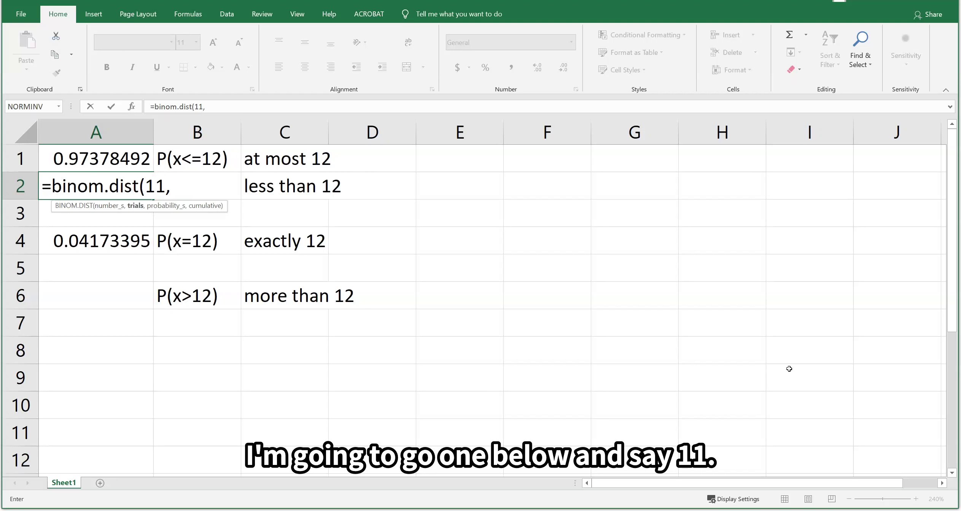
type("20,0.41,")
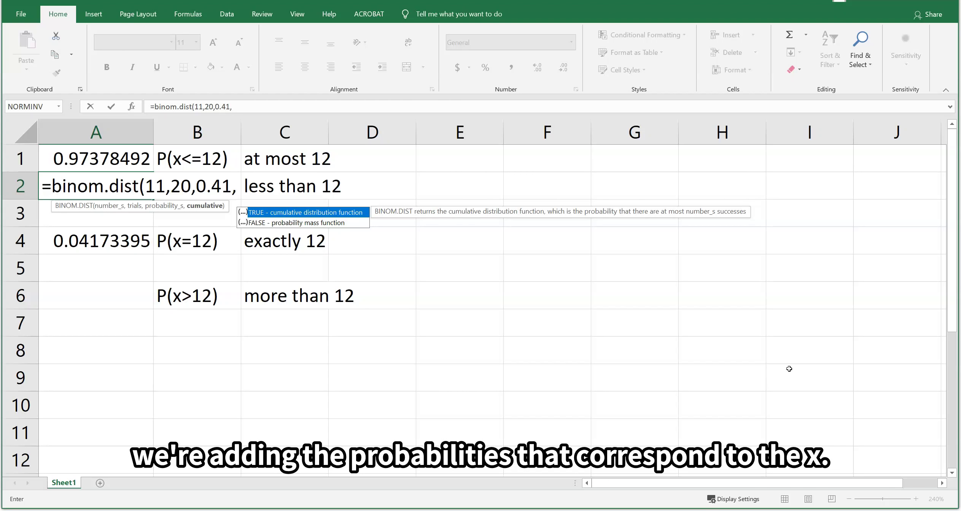
type("true)")
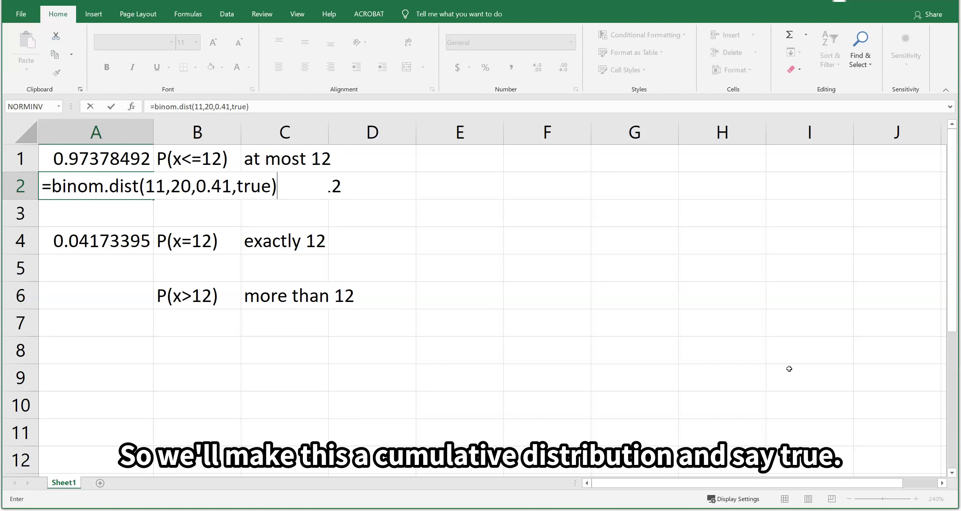
key("Return")
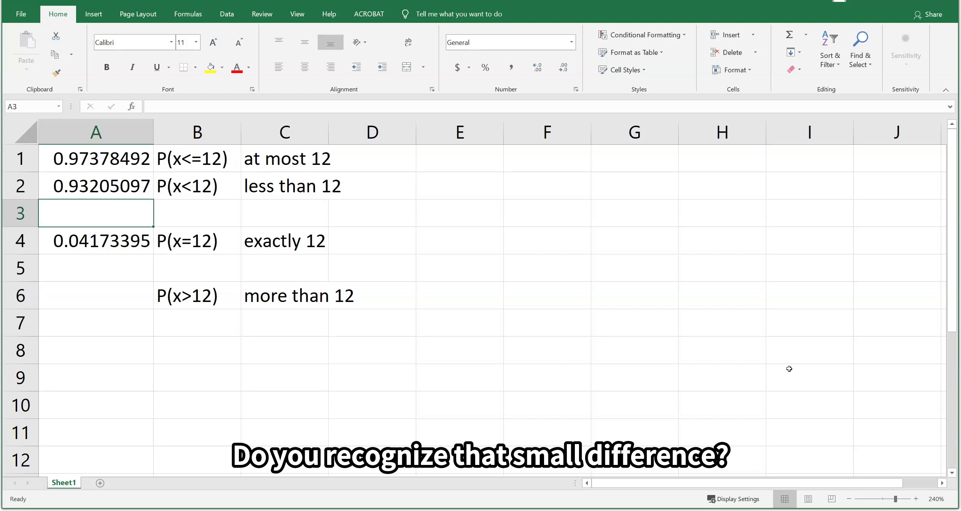
Go to cell A6 beside the P(x>12) notation and consult the reference picture in the other window
key("Down")
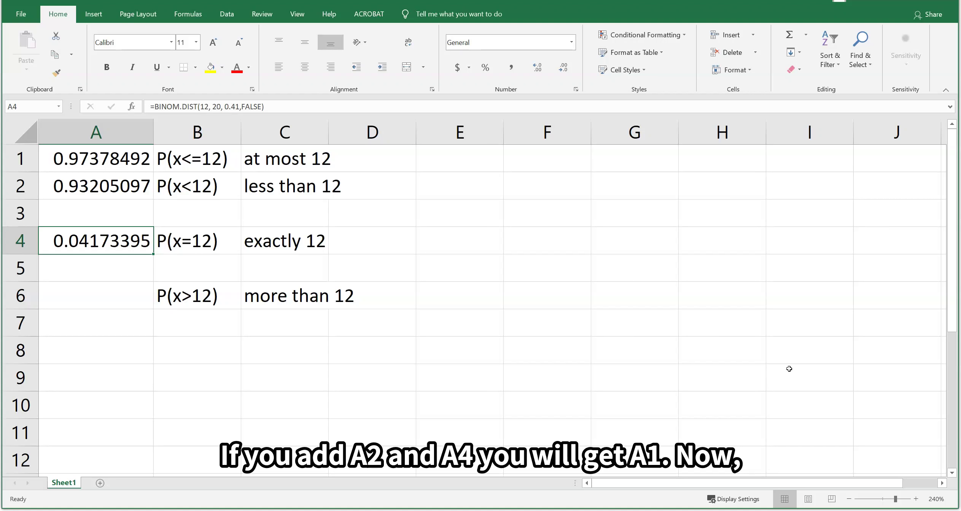
key("Down")
key("Down")
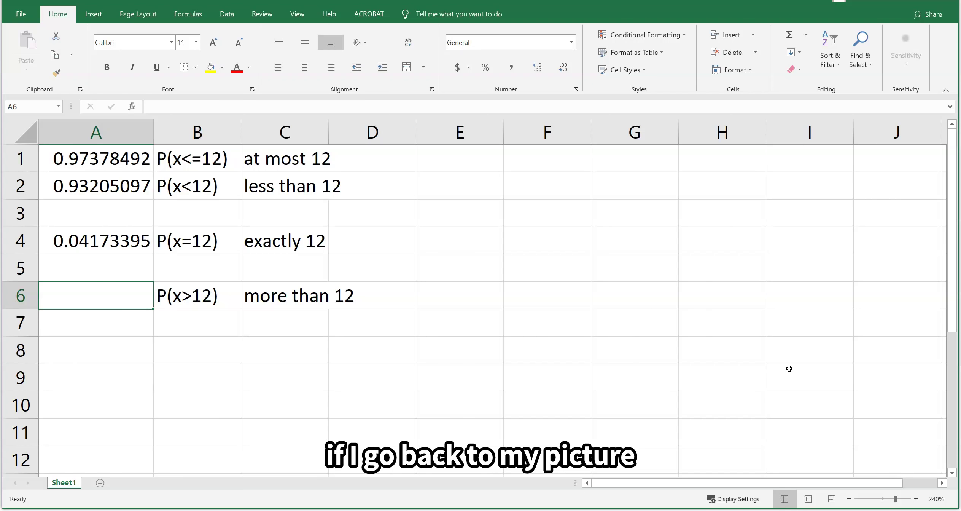
key("alt+Tab")
scroll(790, 369, "down", 1)
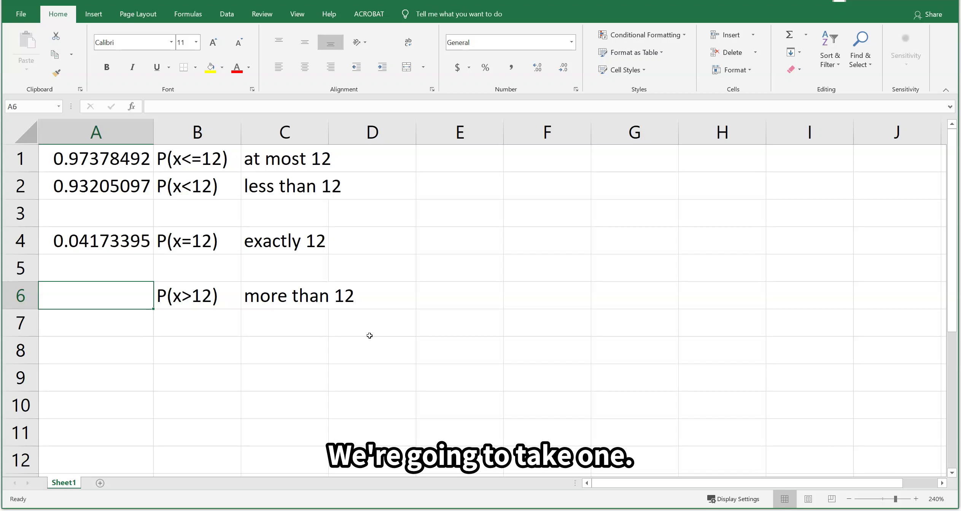
type("1")
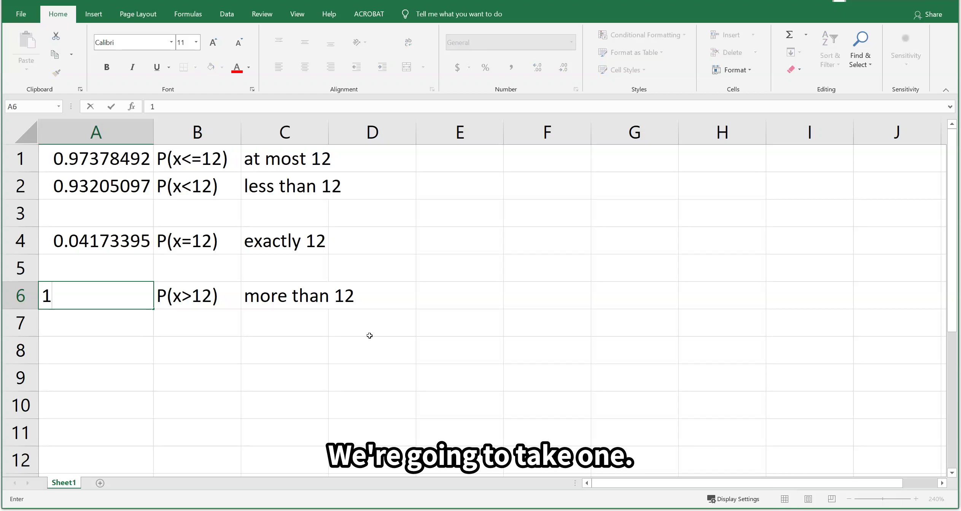
type("-")
key("BackSpace")
key("BackSpace")
Calculate the probability of more than 12 successes in A6 with =1-binom.dist(12, 20, 0.41, true)
type("=1-")
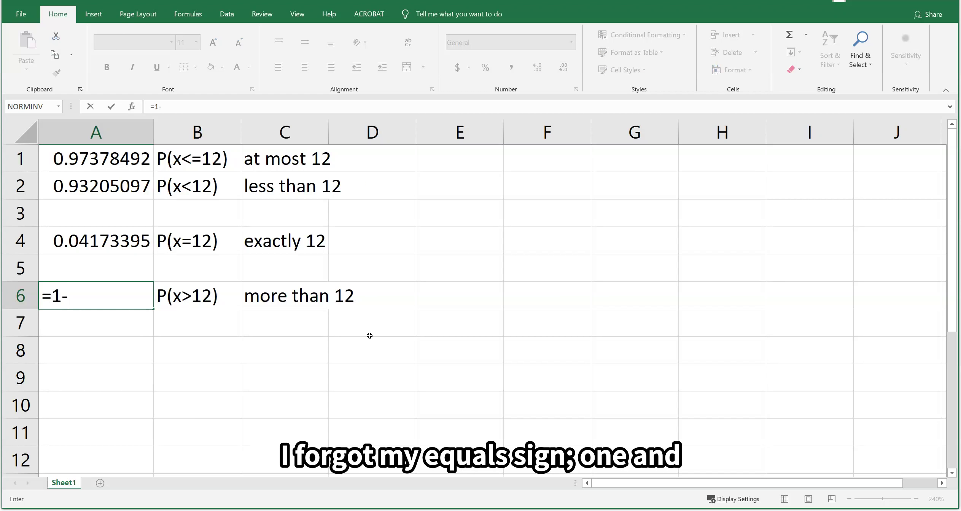
type("bino")
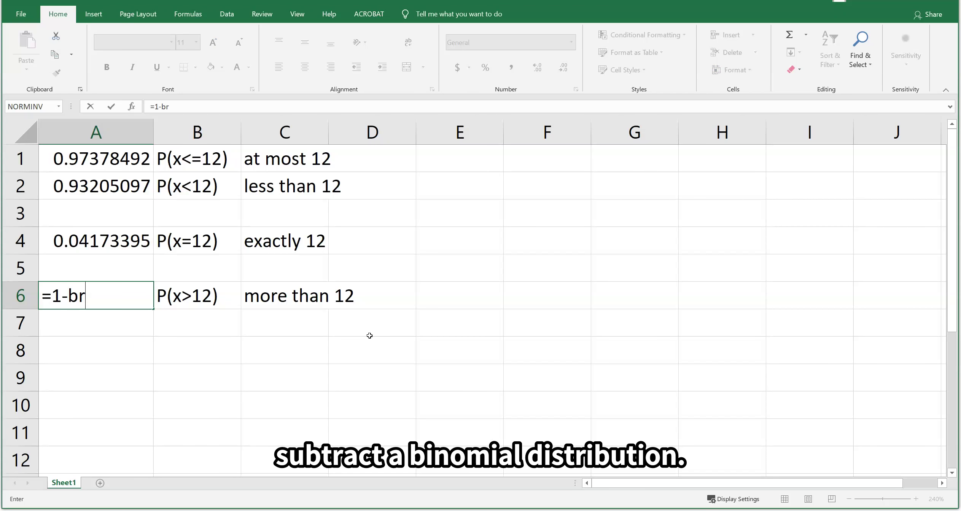
type("m.dist(")
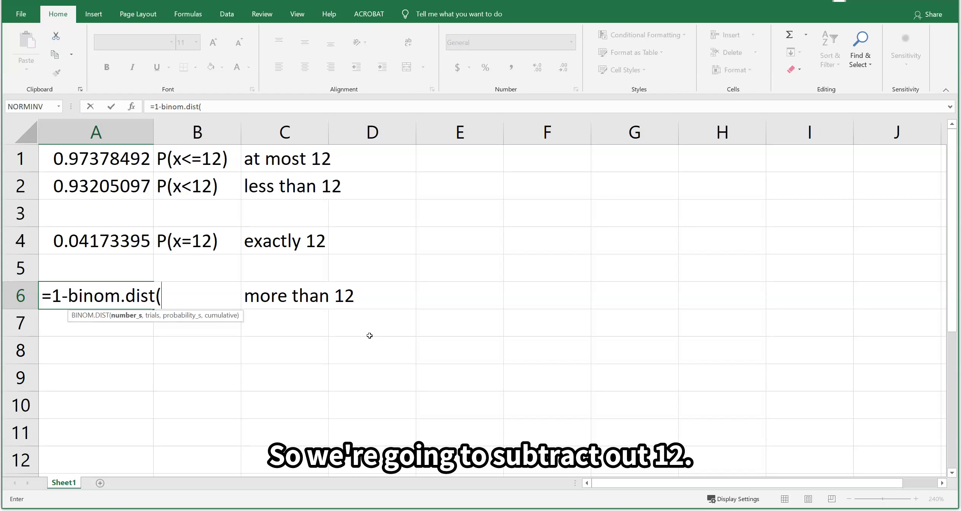
type("12, 20,")
key("BackSpace")
type(", ")
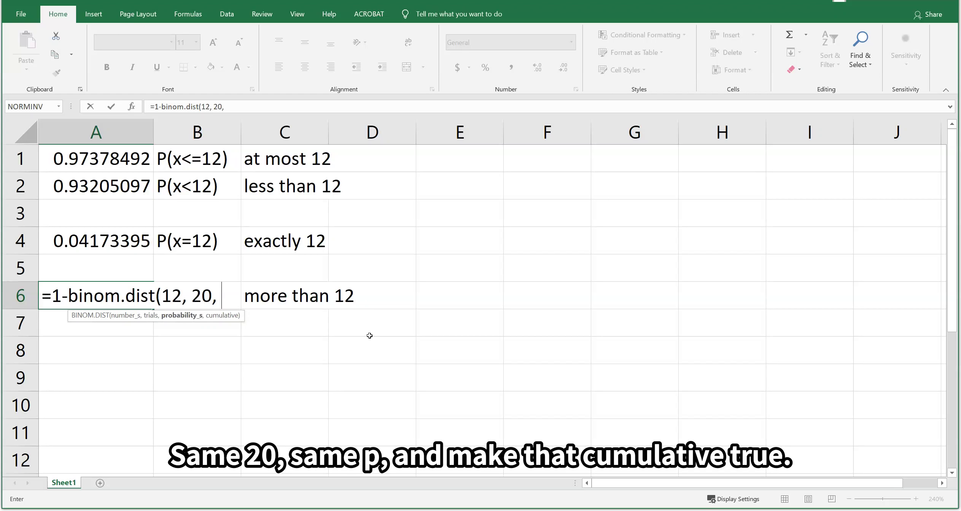
type("0.41, ")
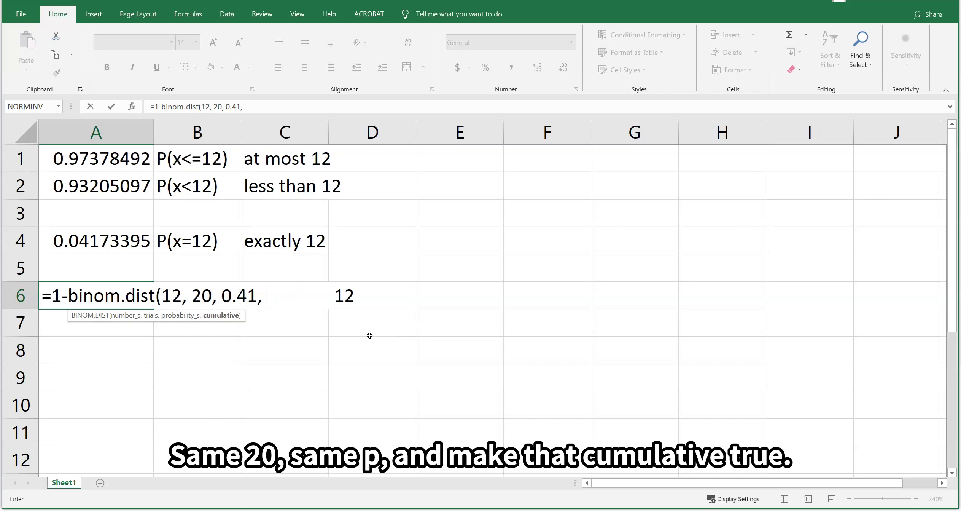
type("true)")
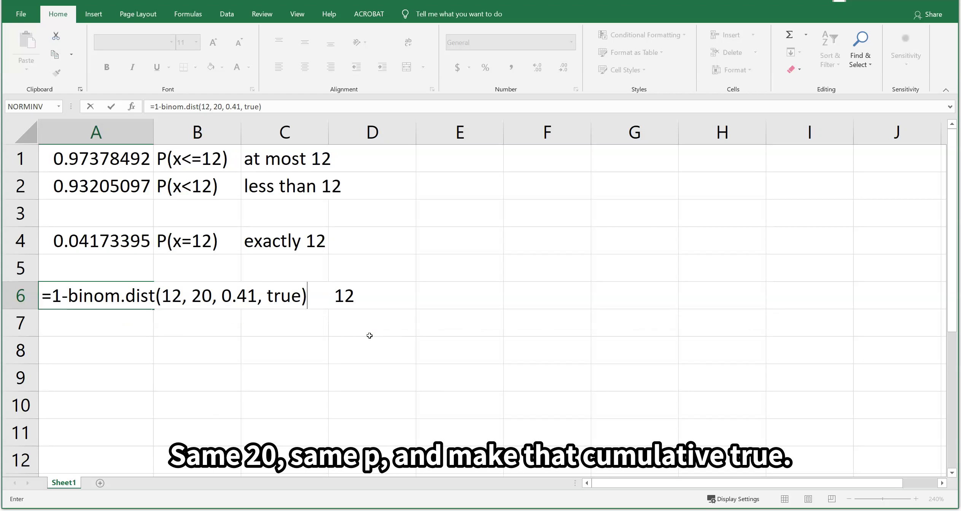
key("Return")
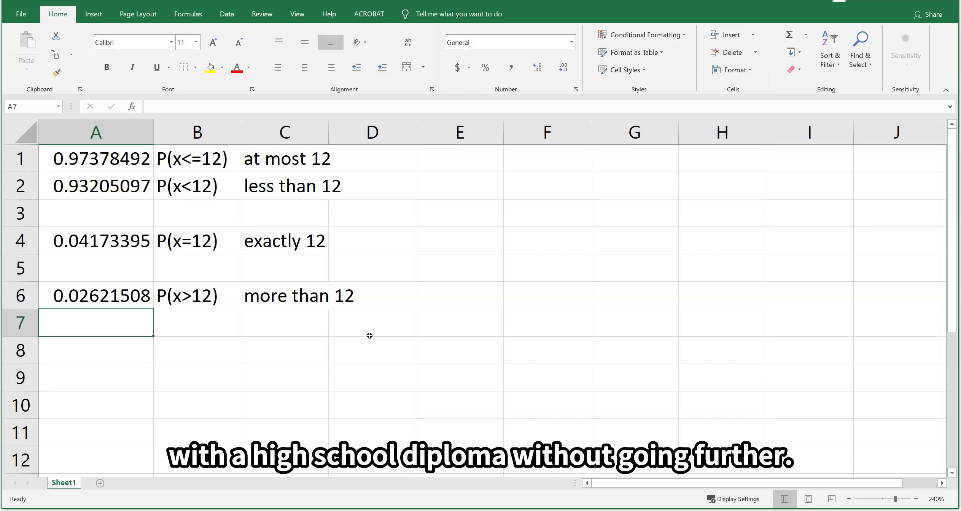
Check the complementary probabilities by adding them in A10 with =A1+A6, and clear that cell again
key("Up")
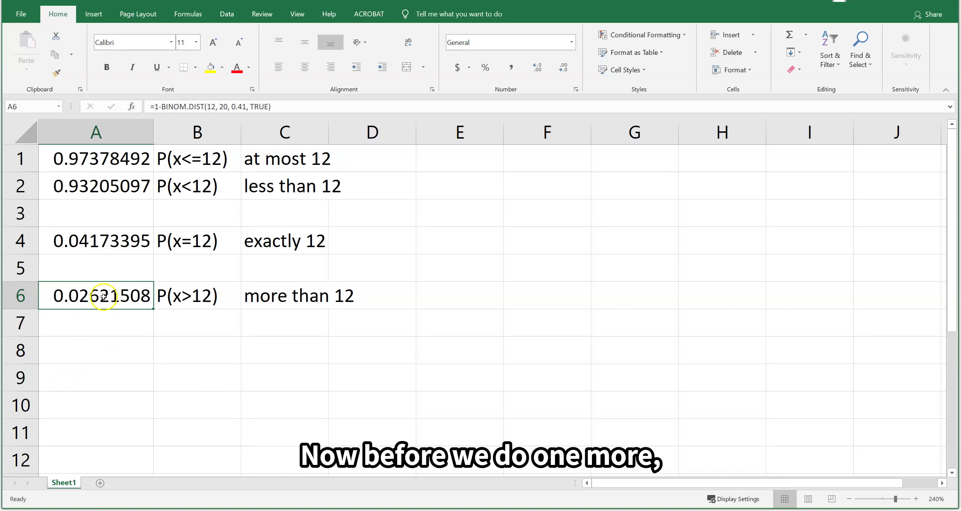
left_click(85, 159, "ctrl")
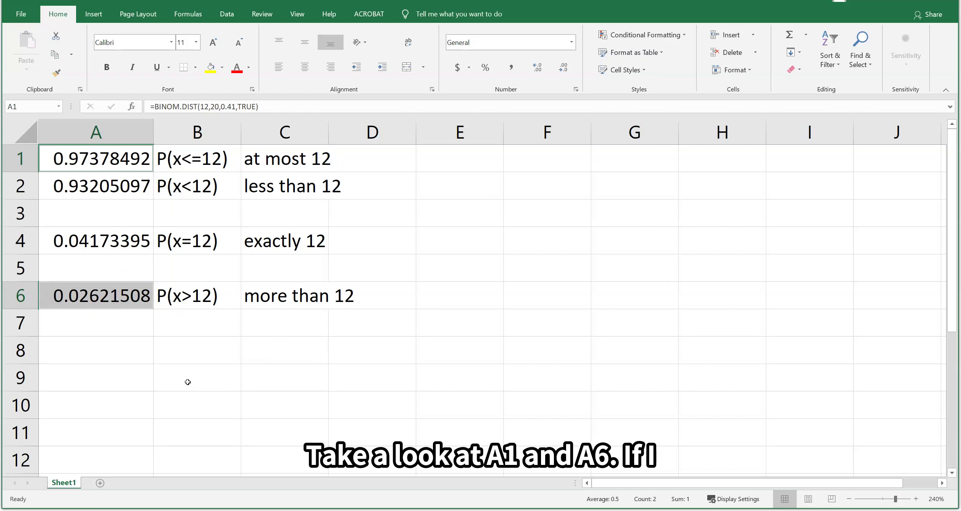
left_click(114, 408)
type("=")
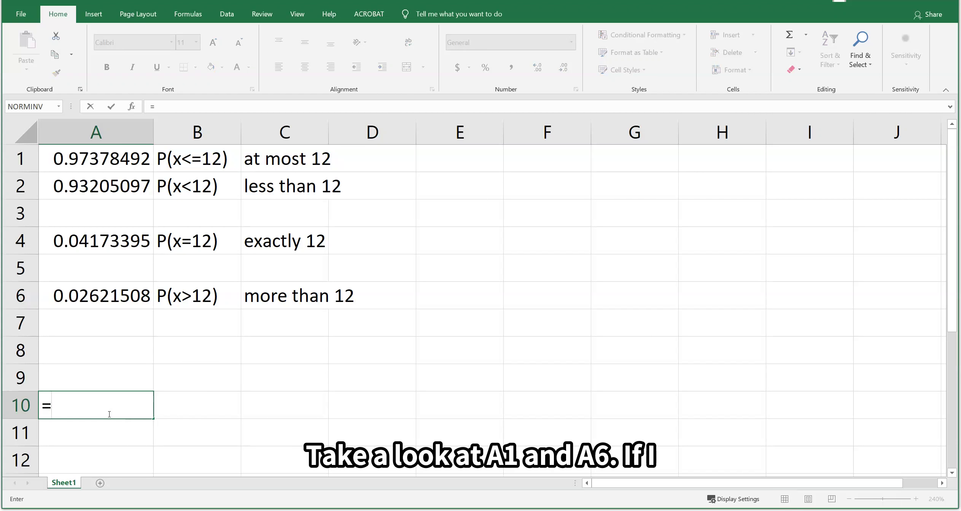
left_click(91, 157)
type("+")
left_click(91, 295)
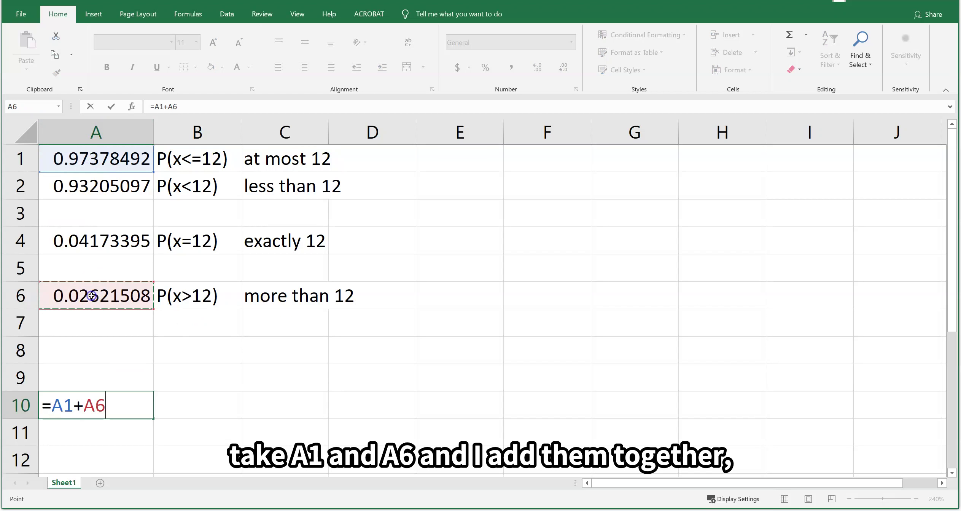
key("Return")
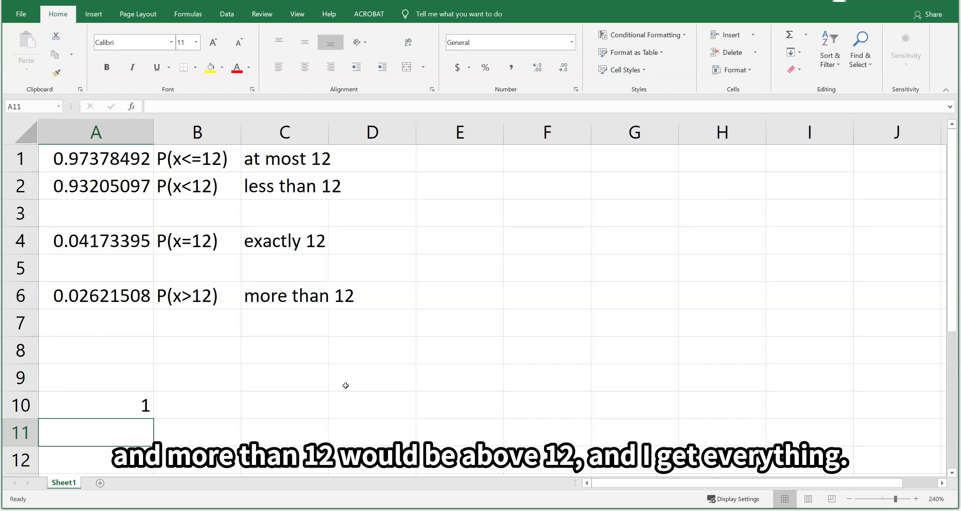
key("Up")
key("Delete")
Label row 7 with the description "at least 12" in C7 and the notation P(x>=12) in B7
key("Up")
key("Up")
key("Up")
key("Right")
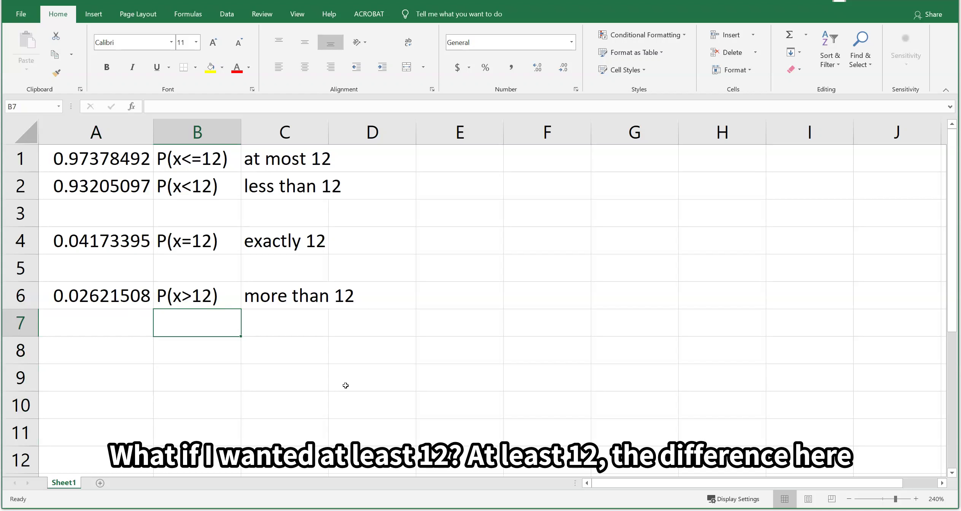
key("Right")
type("at least 12")
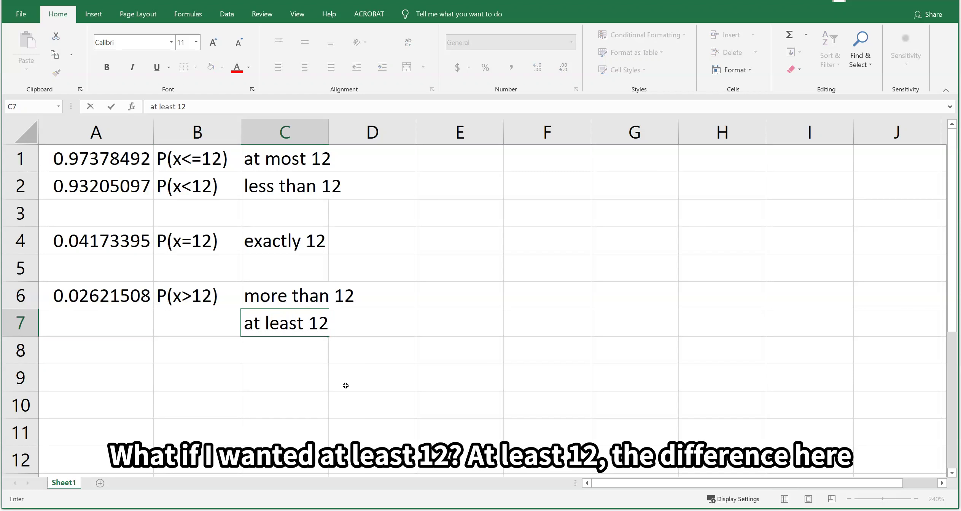
key("Left")
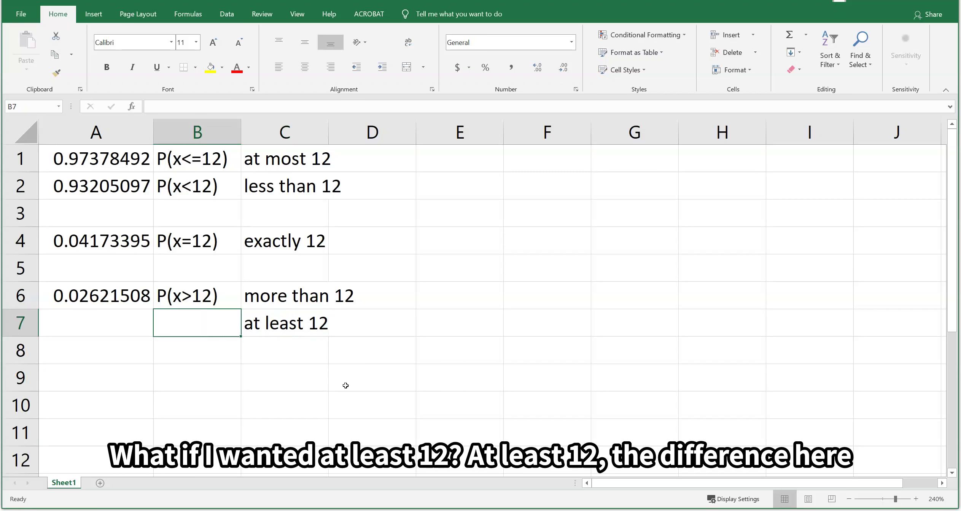
type("P(")
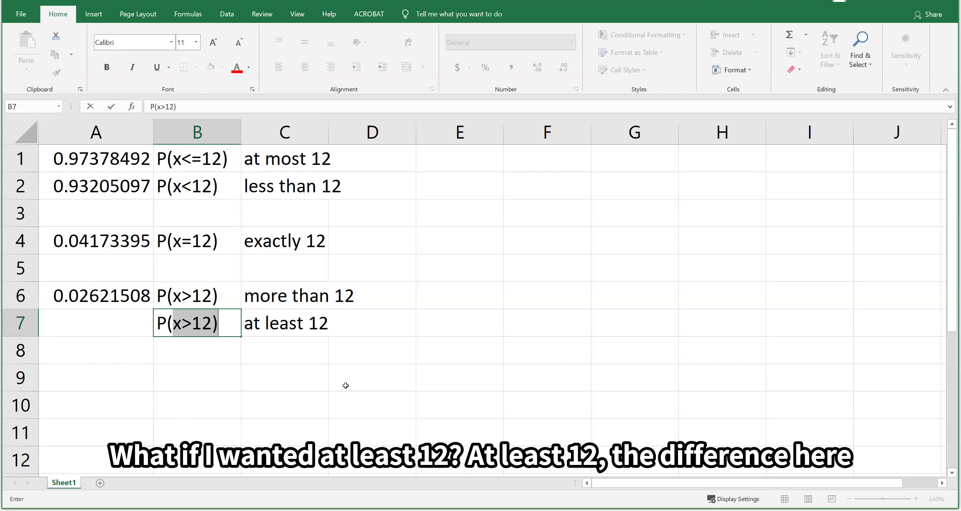
type("x>=12)")
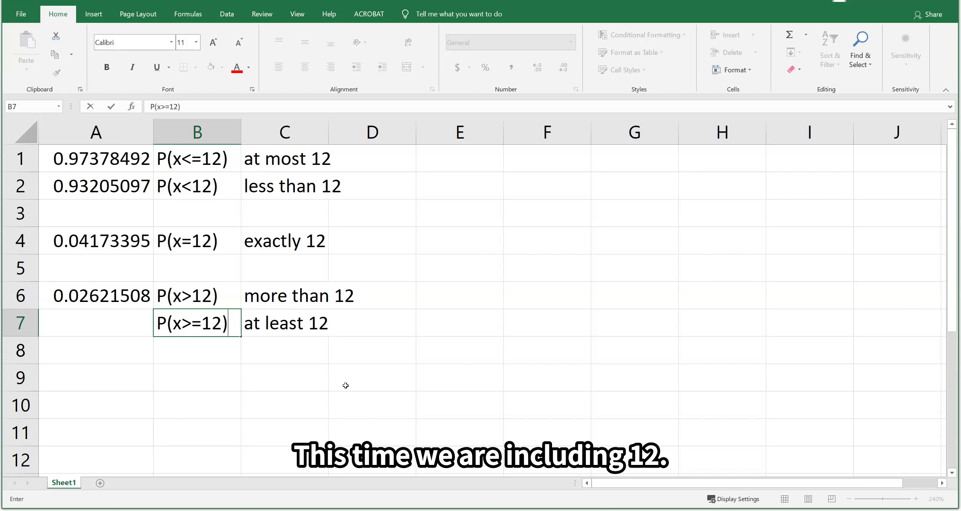
Calculate the probability of at least 12 successes in A7 with =1-binom.dist(11,20,.41,true)
key("Left")
type("=1")
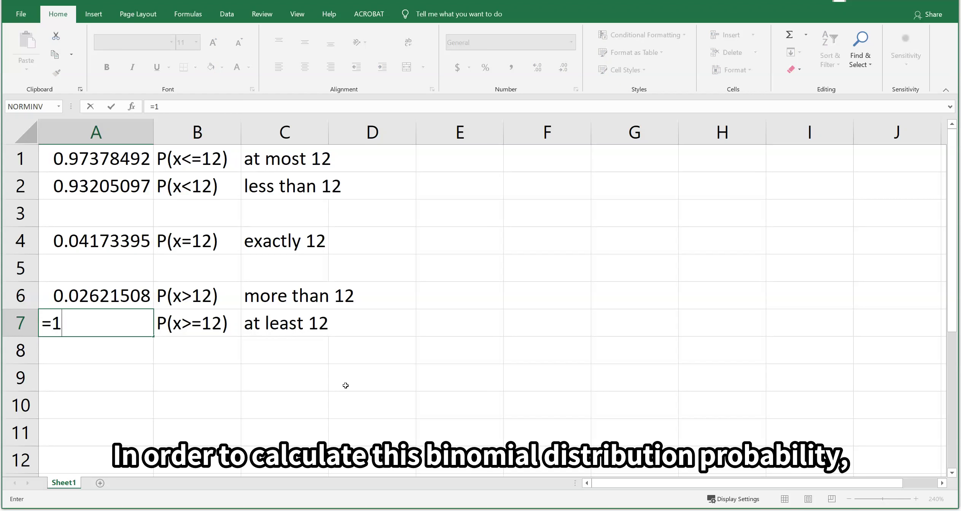
type("-")
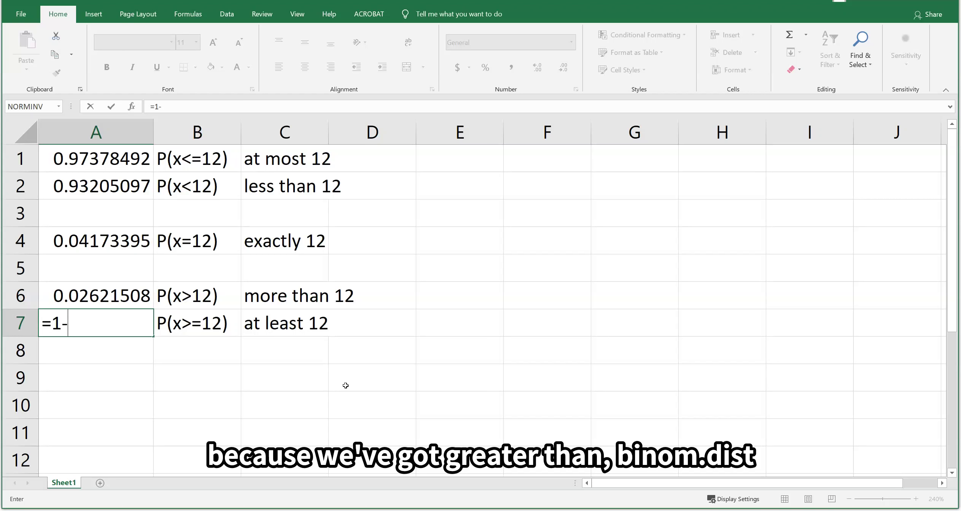
type("binom.dist(")
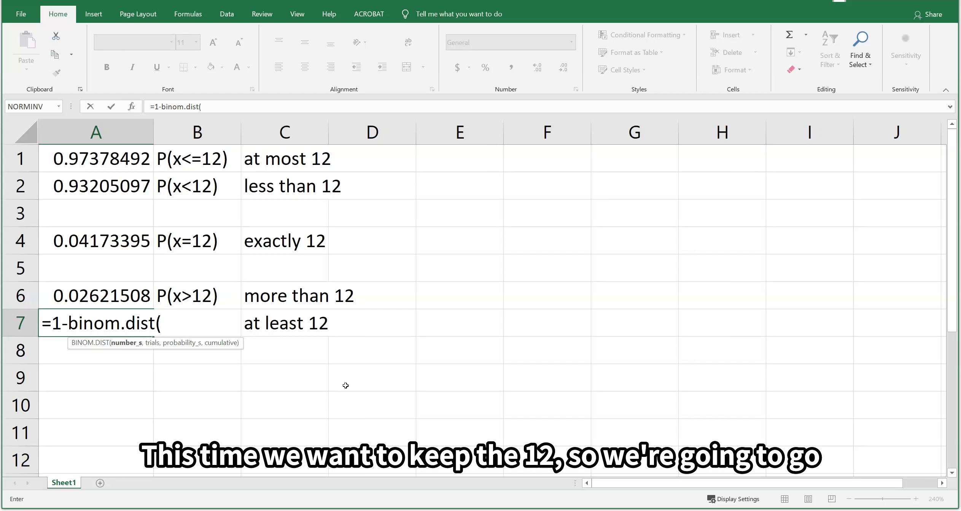
type("11,20")
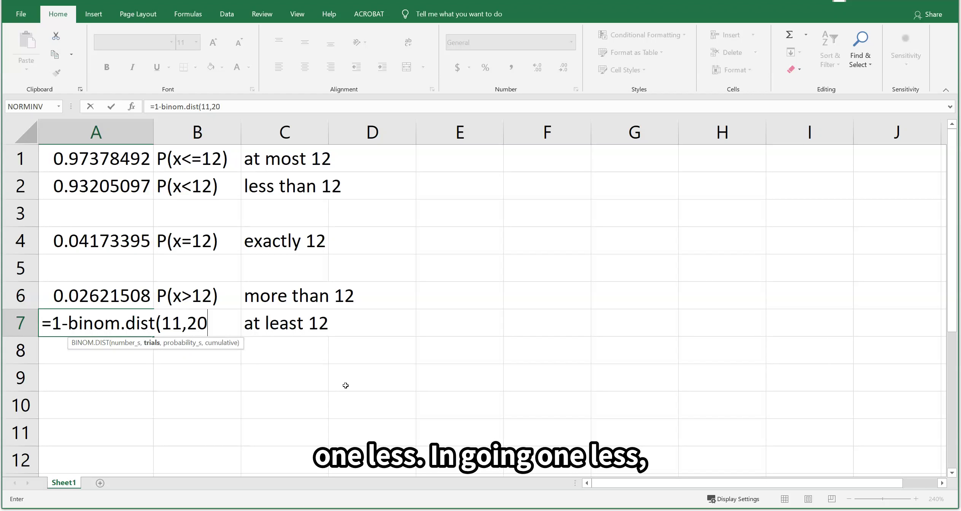
type(",.41,true)")
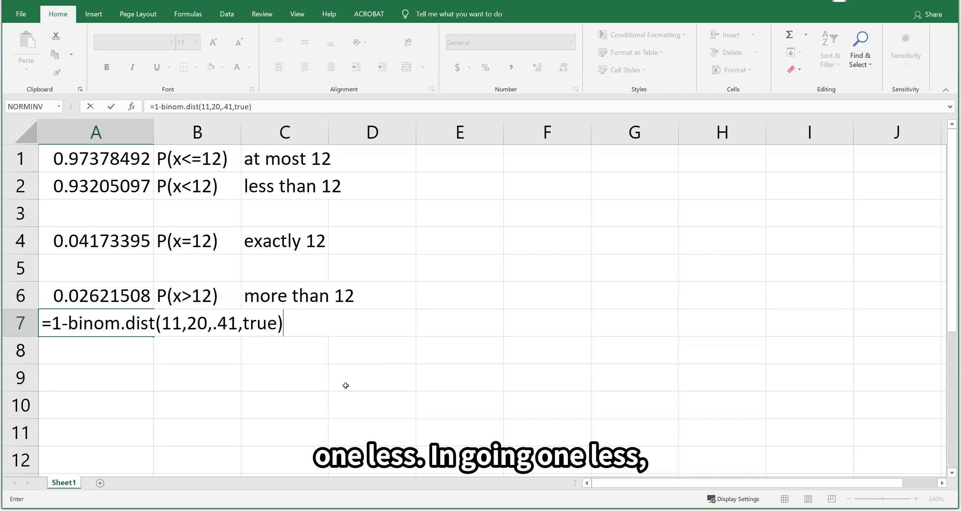
key("Return")
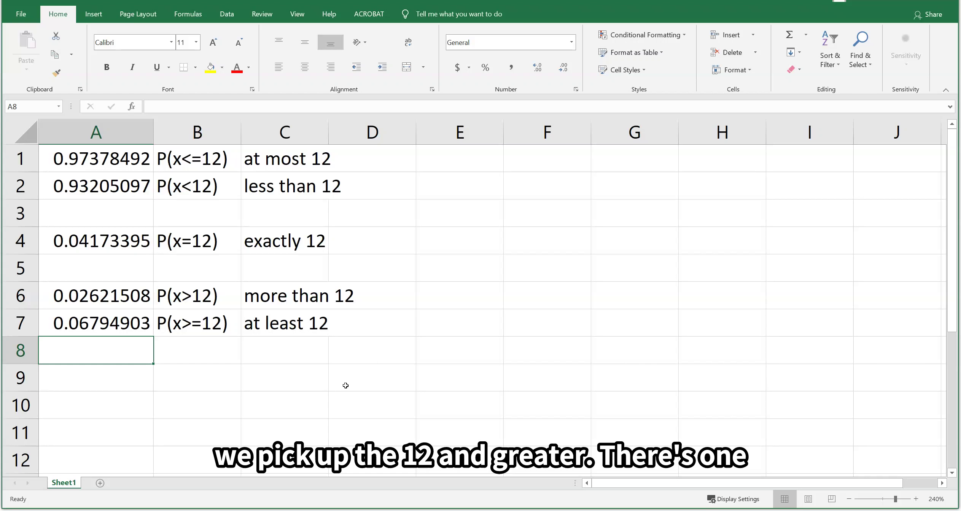
key("Down")
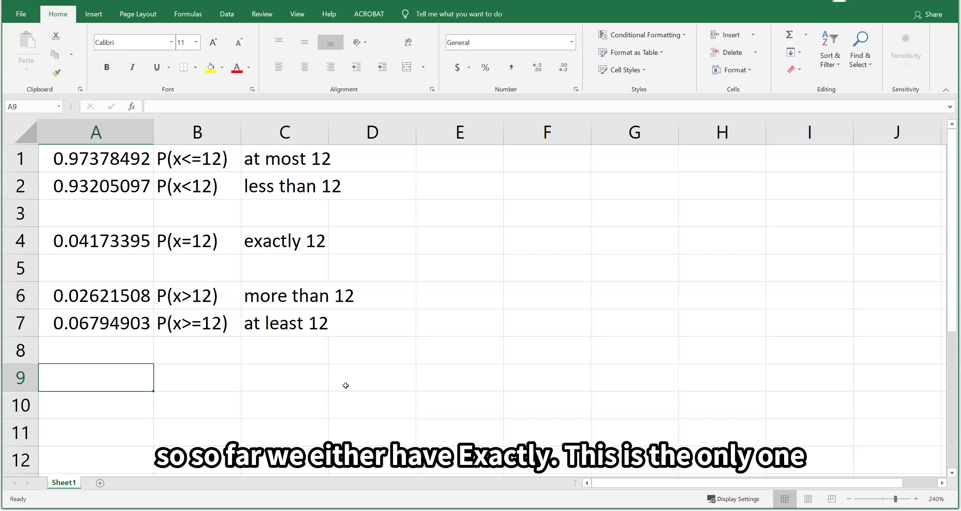
Review the BINOM.DIST formulas behind the exactly 12, less than 12 and at most 12 probabilities in A4, A2 and A1
left_click_drag(315, 242, 105, 226)
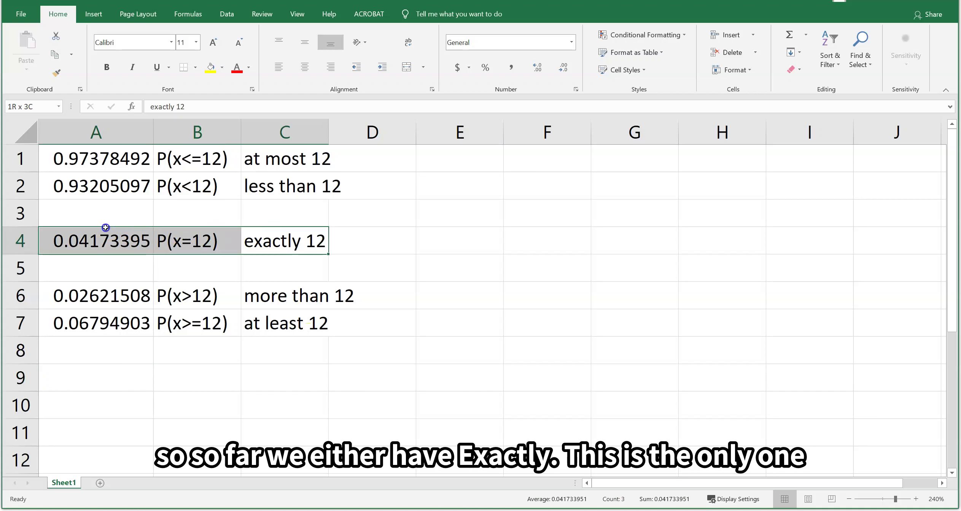
left_click(121, 245)
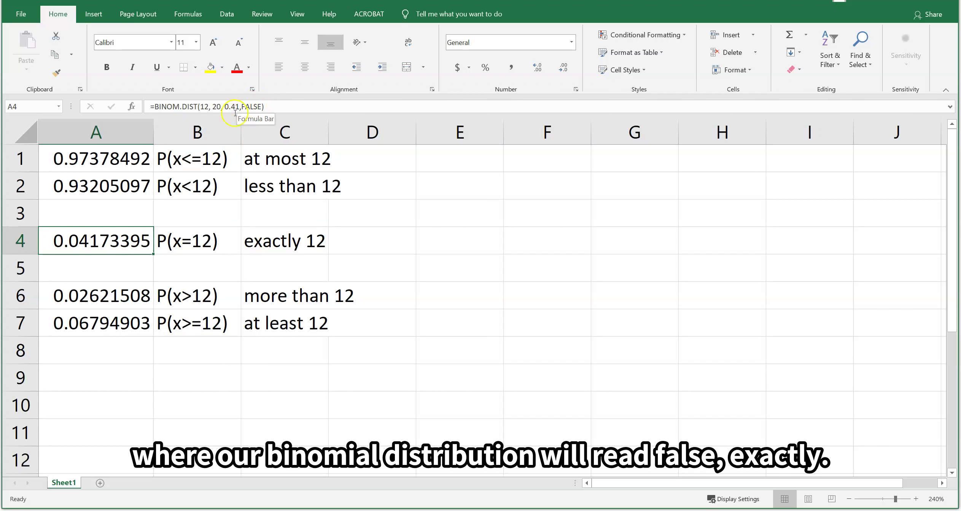
double_click(135, 239)
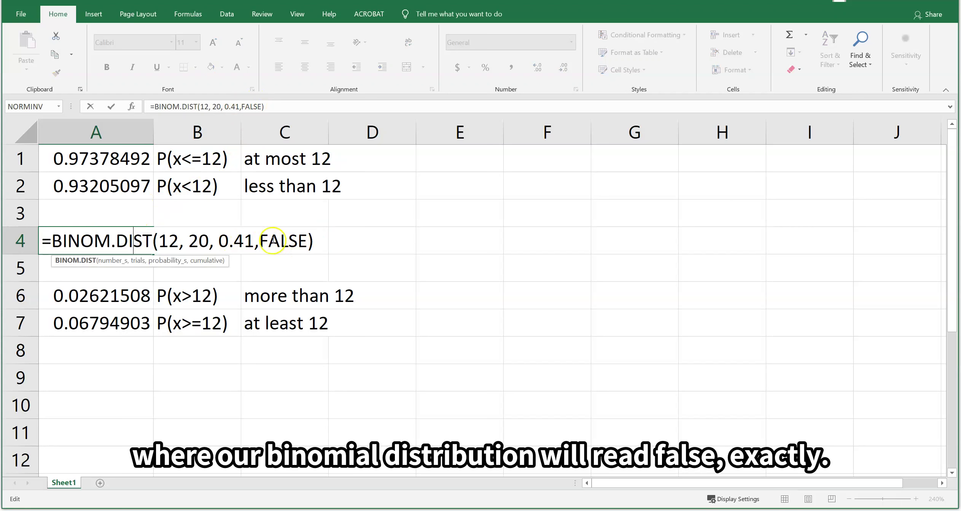
key("Escape")
left_click(210, 188)
double_click(125, 184)
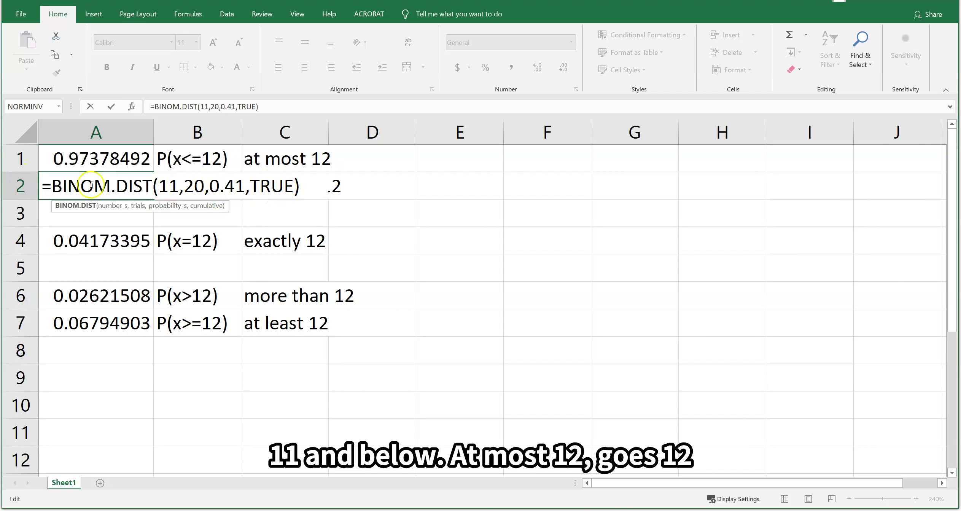
key("Escape")
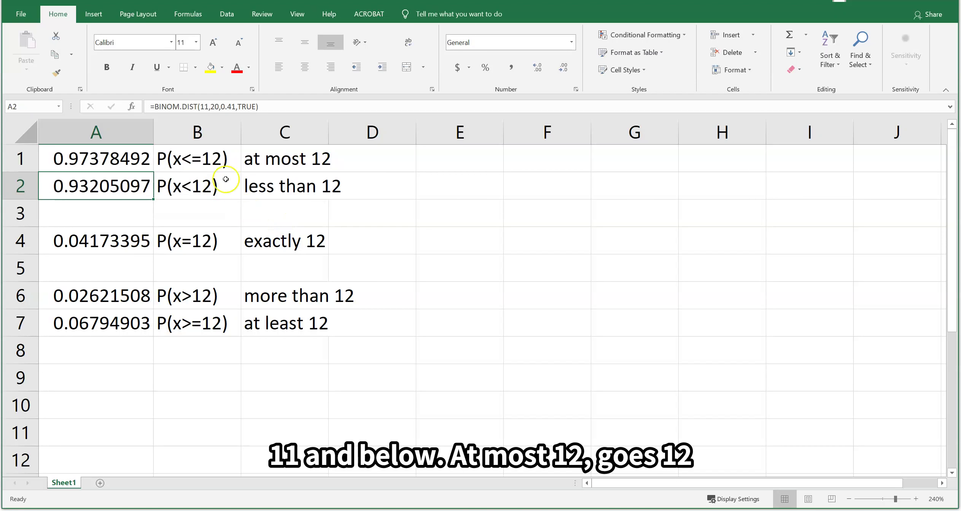
left_click(131, 162)
double_click(111, 158)
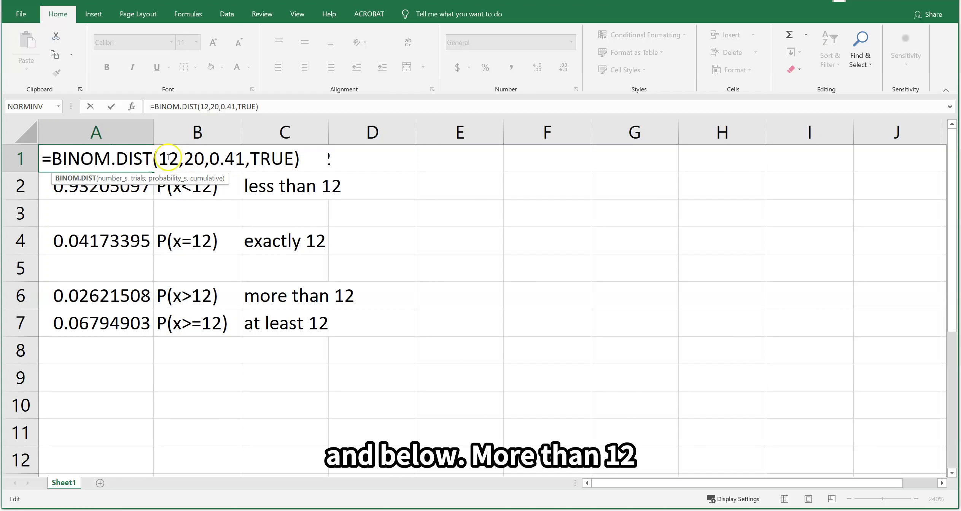
left_click(197, 209)
Compare the complement formulas behind the more than 12 and at least 12 probabilities in A6 and A7
left_click(180, 293)
left_click(129, 301)
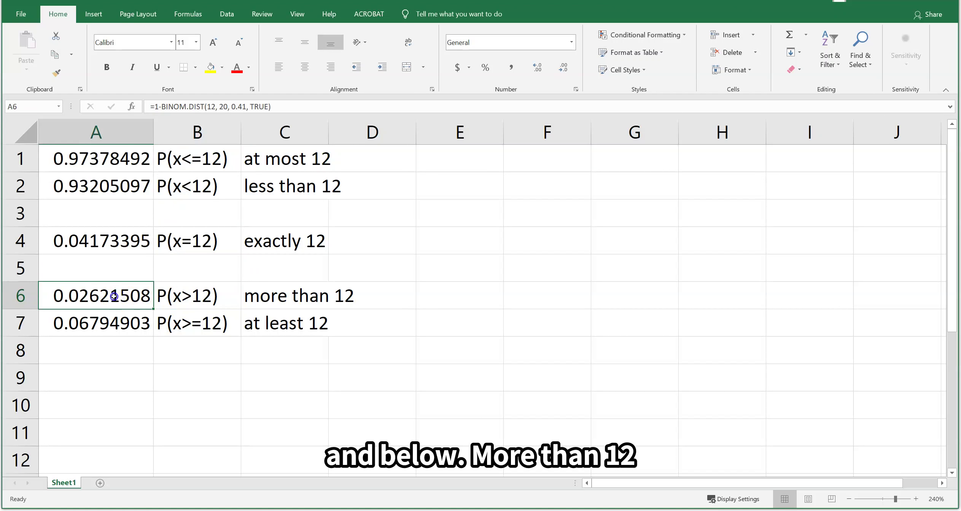
double_click(129, 302)
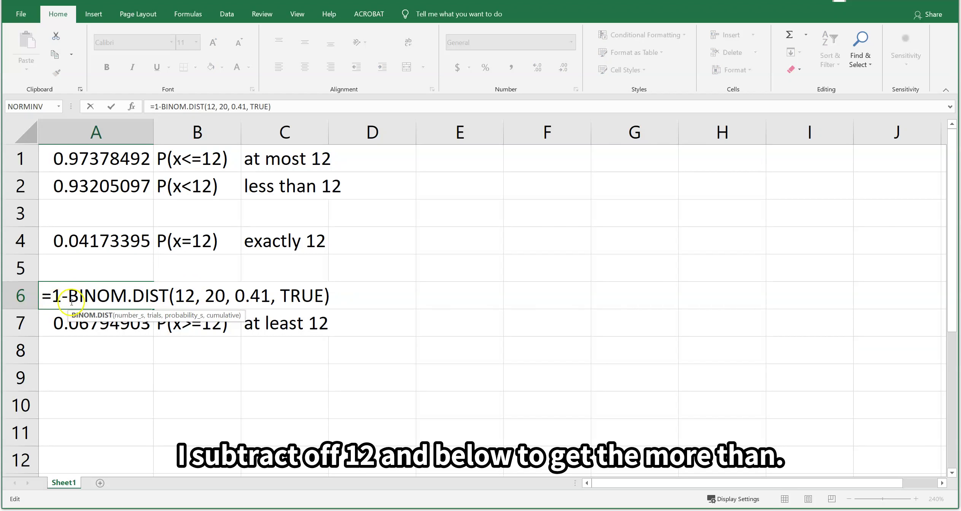
key("Escape")
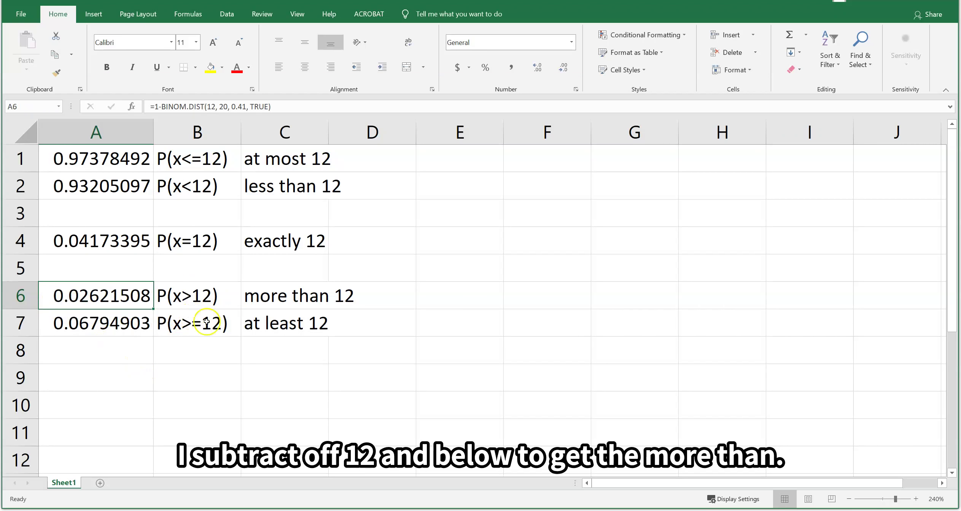
double_click(145, 325)
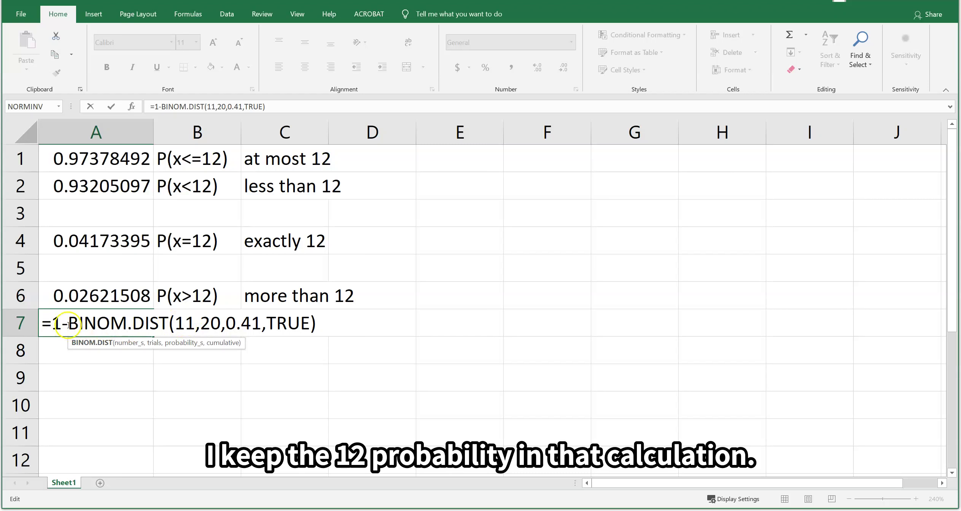
left_click(194, 374)
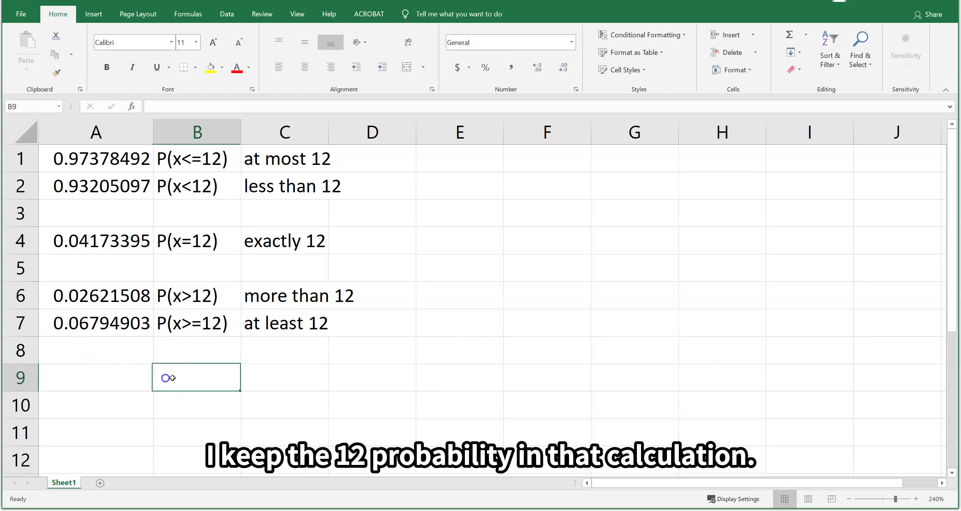
Enter the descriptions "between 10 and 14, inclusive" in C9 and "between 10 and 14, exclusive" in C10
left_click(312, 373)
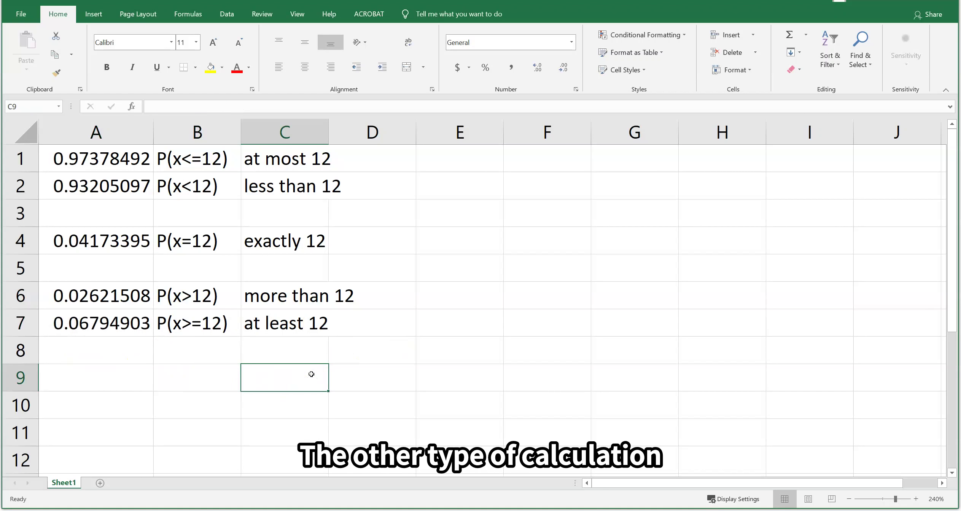
type("betwe")
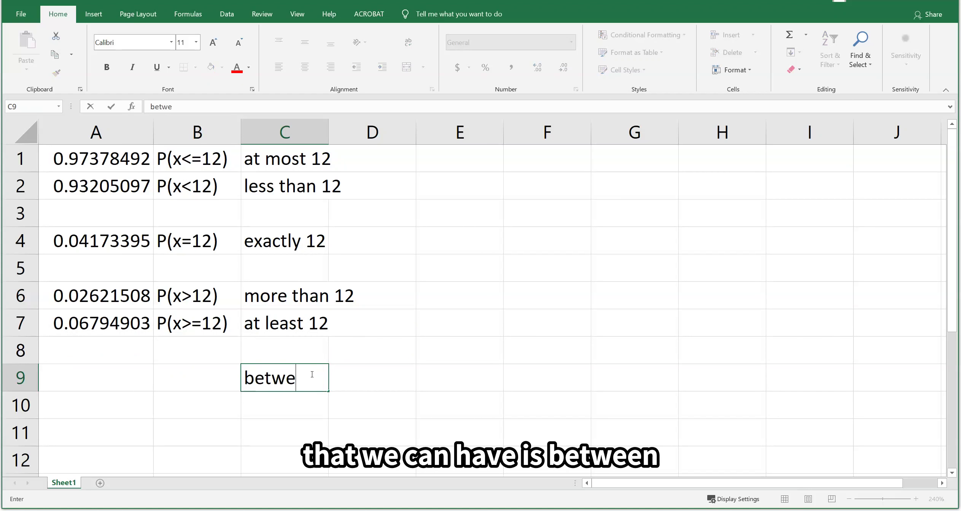
type("en 10 and 14")
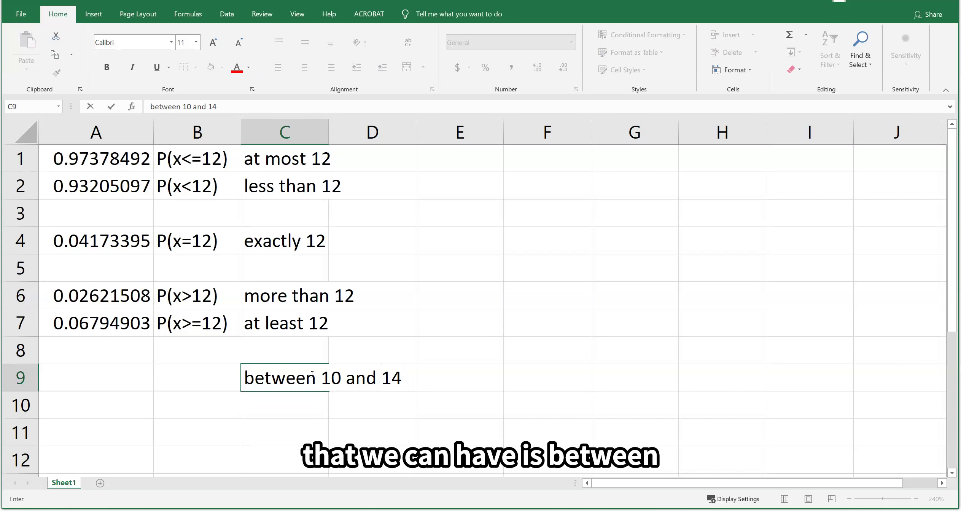
key("Left")
Enter the inclusive notation P(10<=x<=14) in B9 and widen column B to fit it
key("Left")
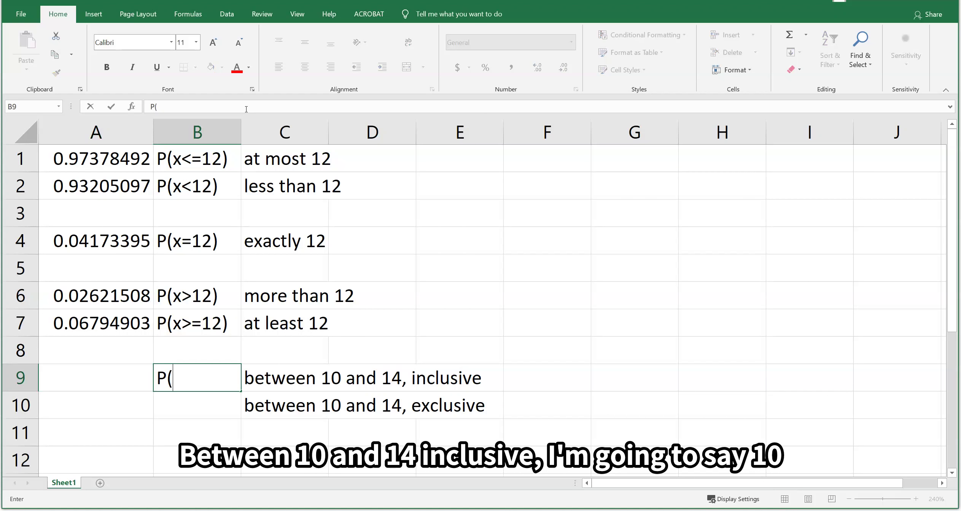
type("10<=x")
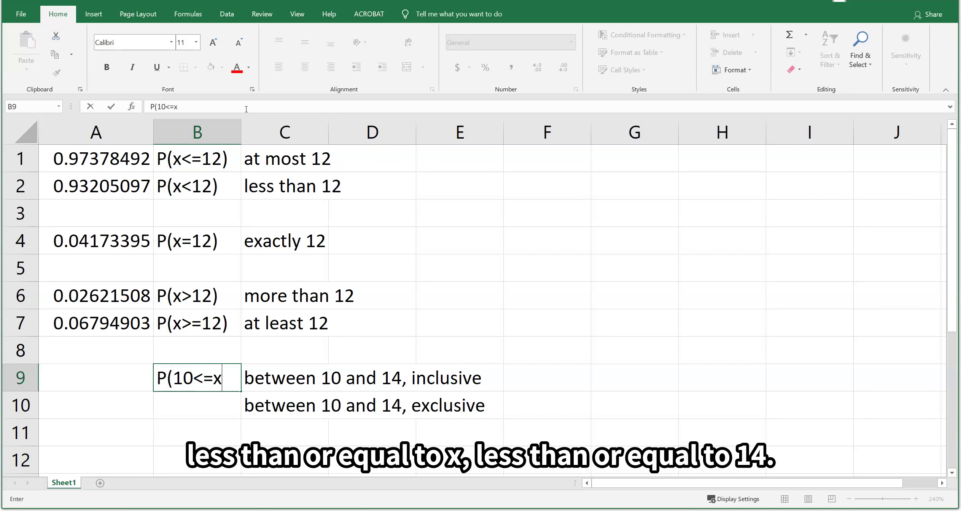
type(",")
key("BackSpace")
type("<=")
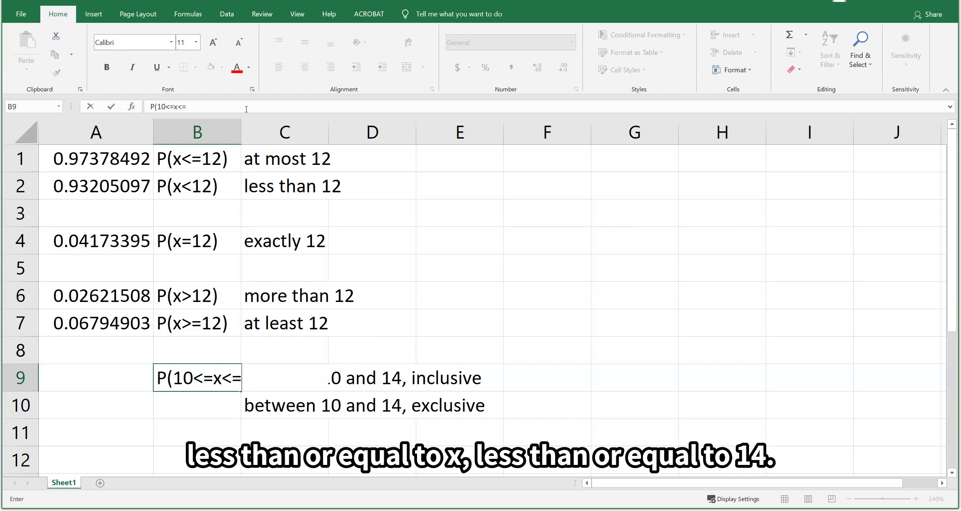
type("14)")
key("Return")
double_click(241, 132)
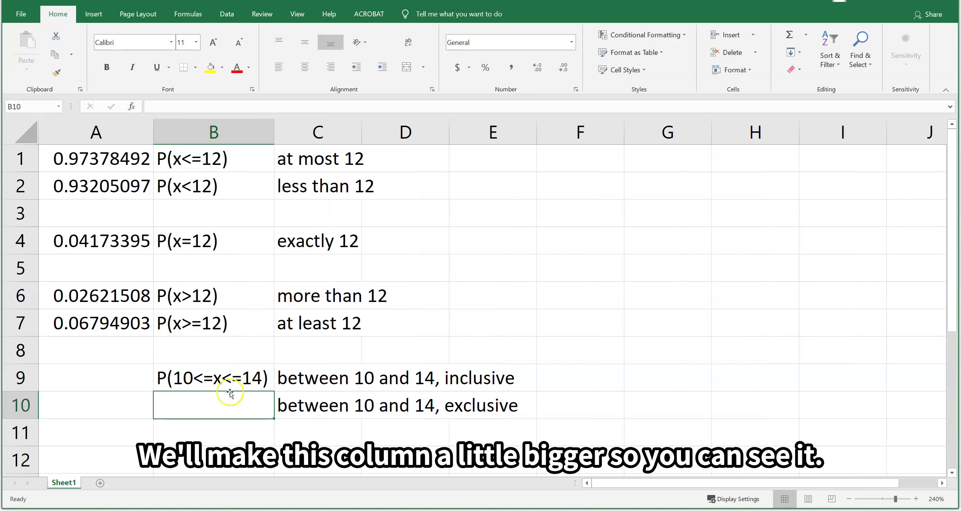
Enter the exclusive notation P(10<x<14) in B10 and go to cell A9
left_click(216, 410)
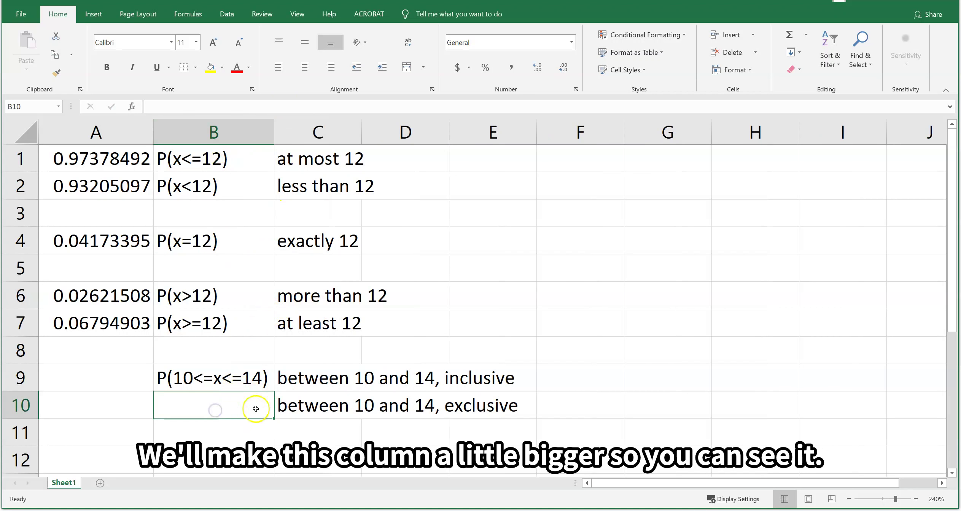
left_click(179, 106)
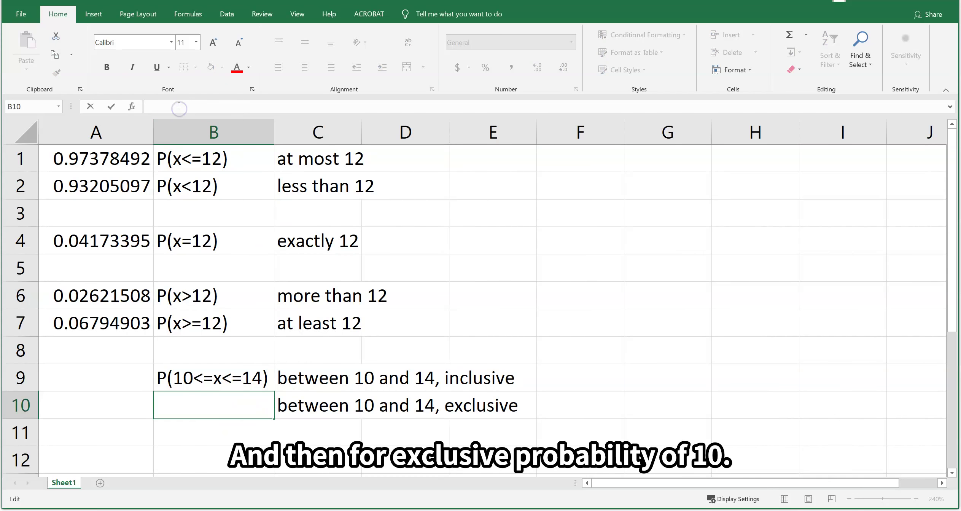
type("P(10<=x<=14)")
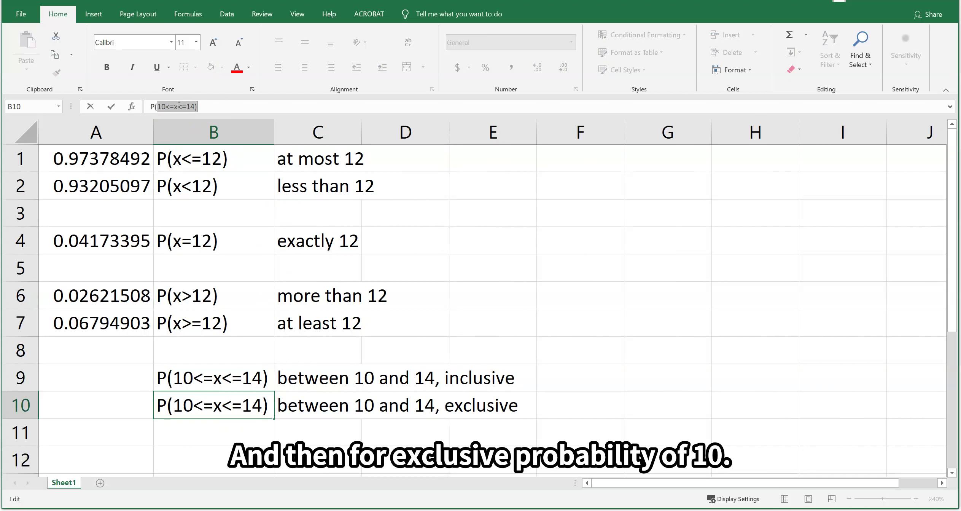
key("shift+Right")
key("shift+Right")
type("x")
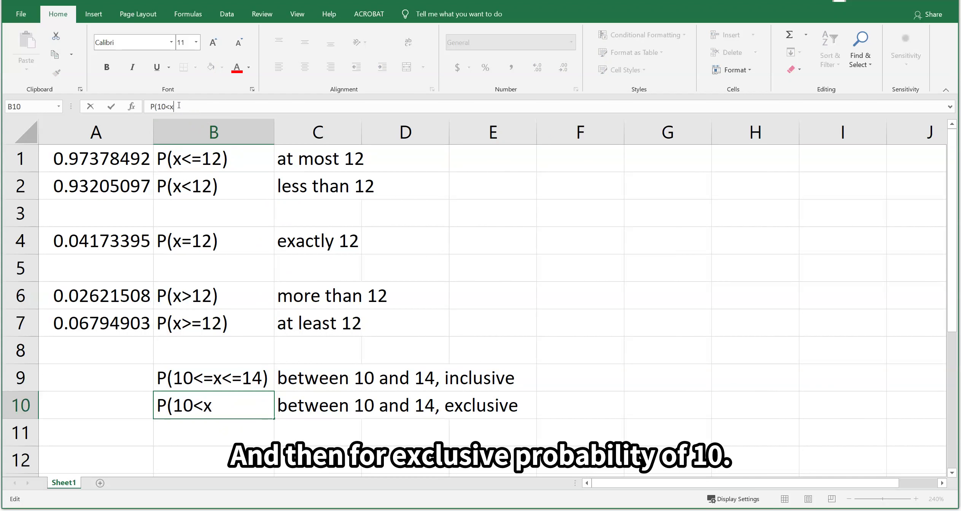
type("<14)")
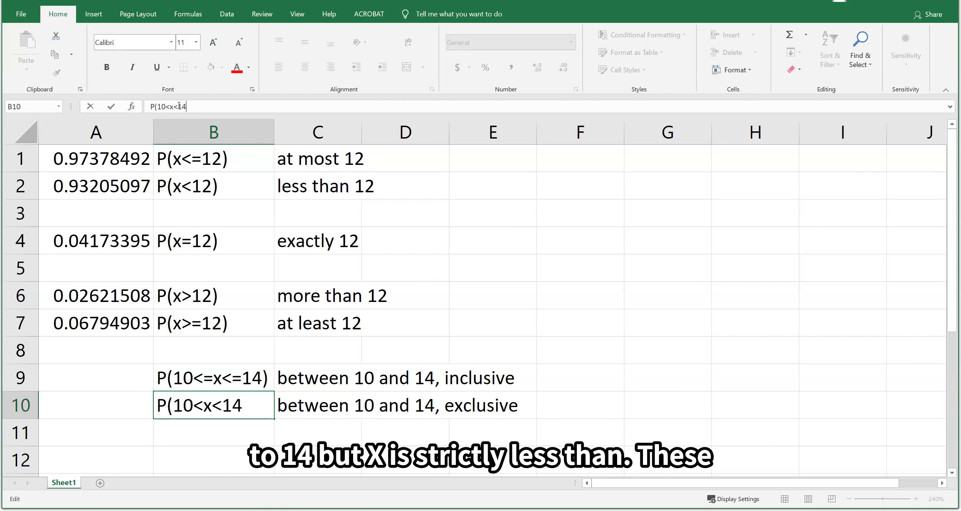
key("Return")
key("Up")
key("Up")
key("Left")
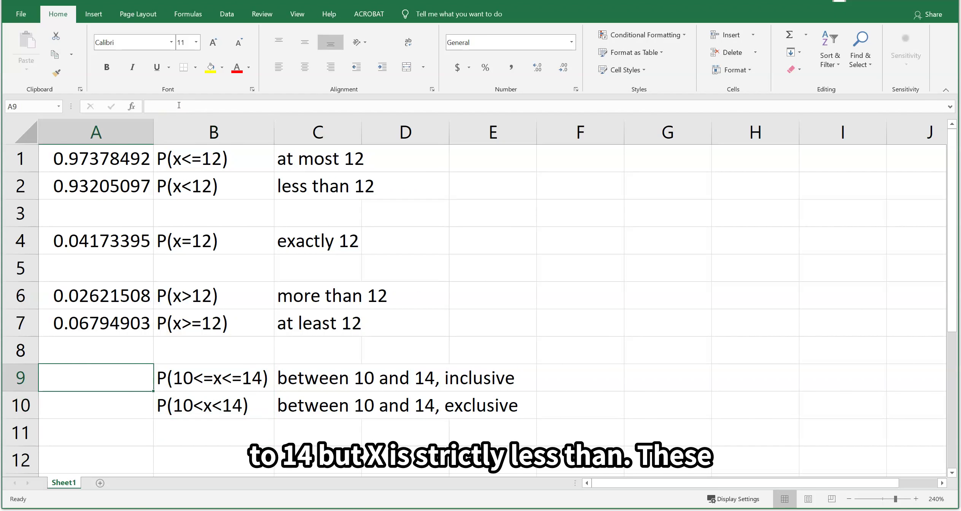
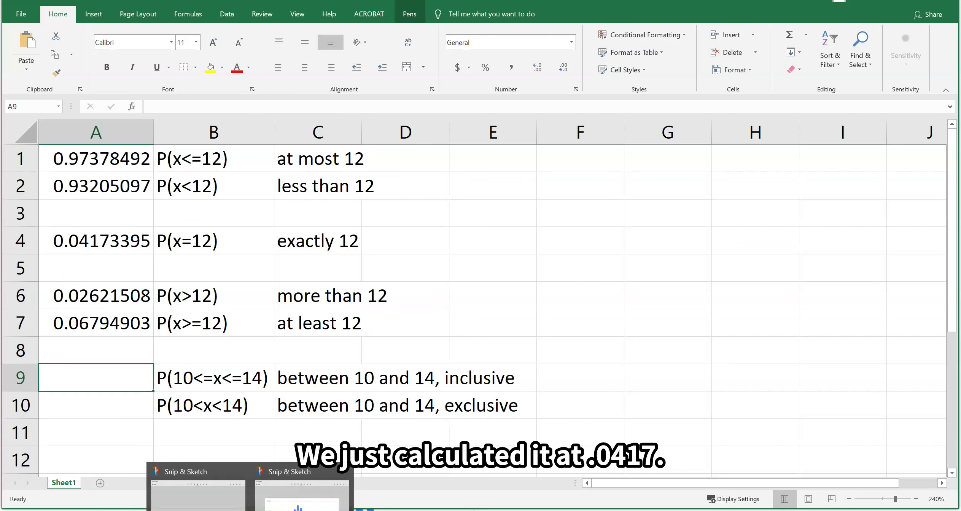
Switch to the histogram picture in Snip & Sketch and handwrite 0.0417 in orange beside the arrow to the first chart's 12 bar
left_click(182, 491)
left_click_drag(509, 109, 537, 121)
left_click(518, 120)
left_click_drag(542, 112, 542, 124)
key("ctrl+z")
key("ctrl+z")
left_click_drag(547, 111, 556, 123)
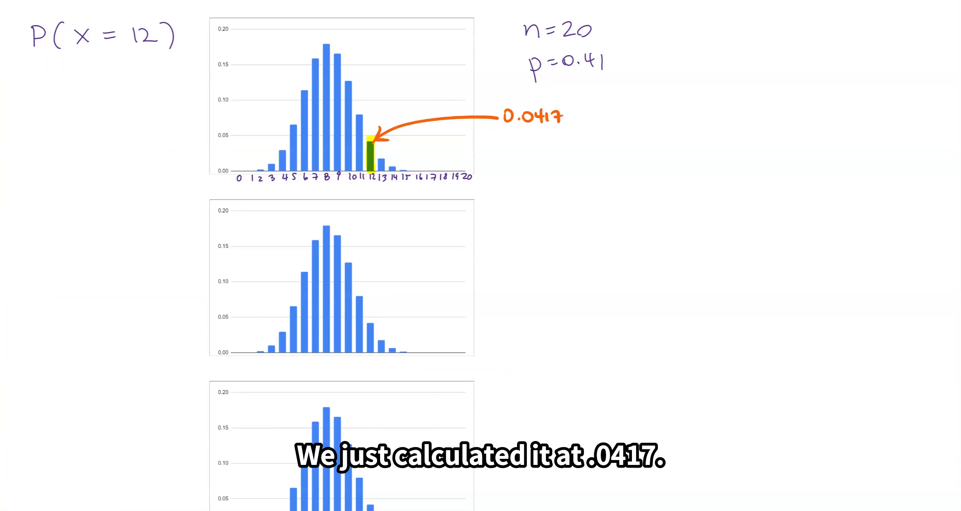
Handwrite "at most 12" with the notation P(X ≤ 12) below it in purple beside the second histogram
left_click_drag(15, 227, 18, 217)
mouse_move(36, 182)
left_mouse_down()
mouse_move(37, 192)
mouse_move(81, 190)
left_mouse_up()
mouse_move(91, 173)
left_mouse_down()
mouse_move(92, 190)
mouse_move(99, 181)
left_mouse_up()
mouse_move(111, 175)
left_mouse_down()
mouse_move(113, 188)
mouse_move(133, 183)
left_mouse_up()
mouse_move(41, 205)
left_mouse_down()
mouse_move(37, 229)
mouse_move(60, 221)
left_mouse_up()
mouse_move(60, 208)
left_mouse_down()
mouse_move(47, 222)
mouse_move(89, 217)
left_mouse_up()
left_click_drag(76, 219, 102, 225)
left_click_drag(108, 211, 126, 220)
left_click_drag(132, 199, 133, 226)
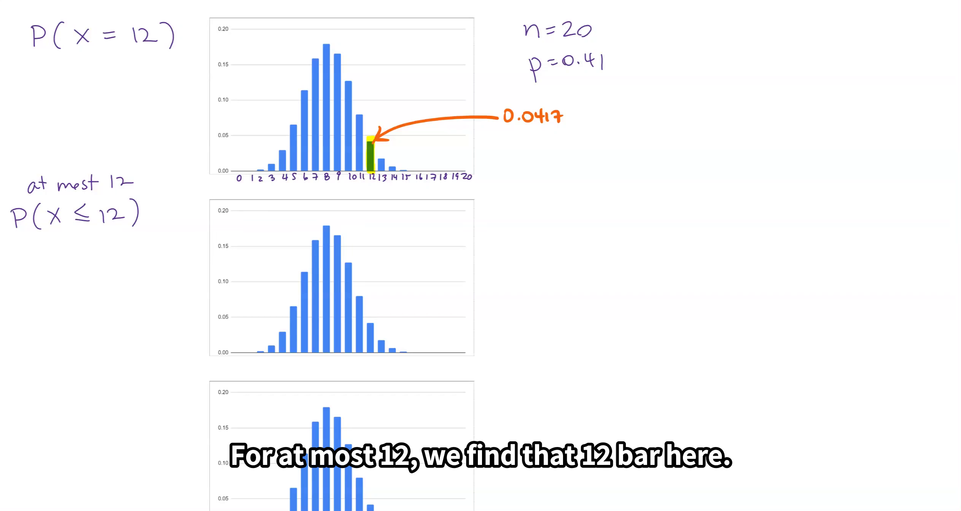
Highlight the 0 through 12 bars of the second histogram in yellow and label them 0.9738 with an orange arrow
left_click_drag(369, 318, 374, 351)
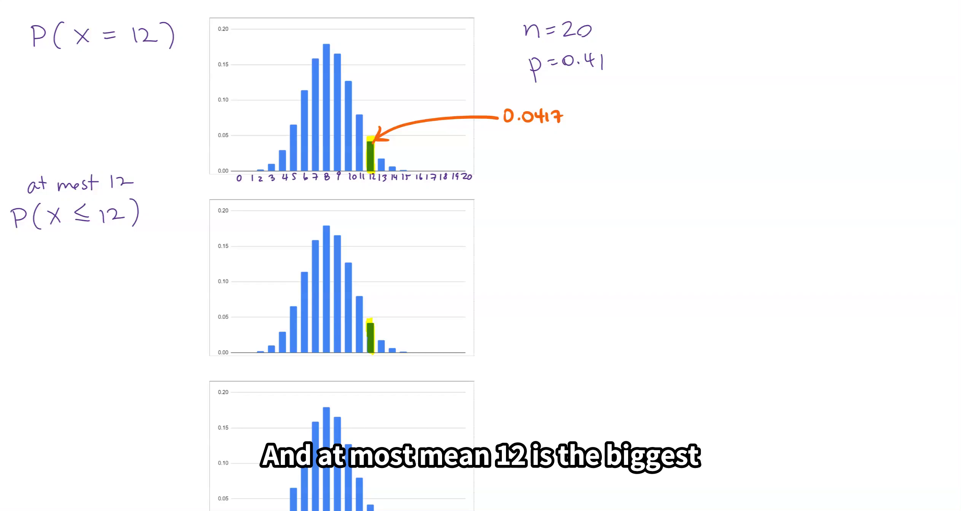
mouse_move(368, 324)
left_mouse_down()
mouse_move(335, 226)
mouse_move(292, 306)
mouse_move(240, 354)
mouse_move(365, 348)
left_mouse_up()
mouse_move(318, 244)
left_mouse_down()
mouse_move(335, 240)
mouse_move(295, 322)
mouse_move(273, 342)
mouse_move(365, 325)
mouse_move(350, 294)
left_mouse_up()
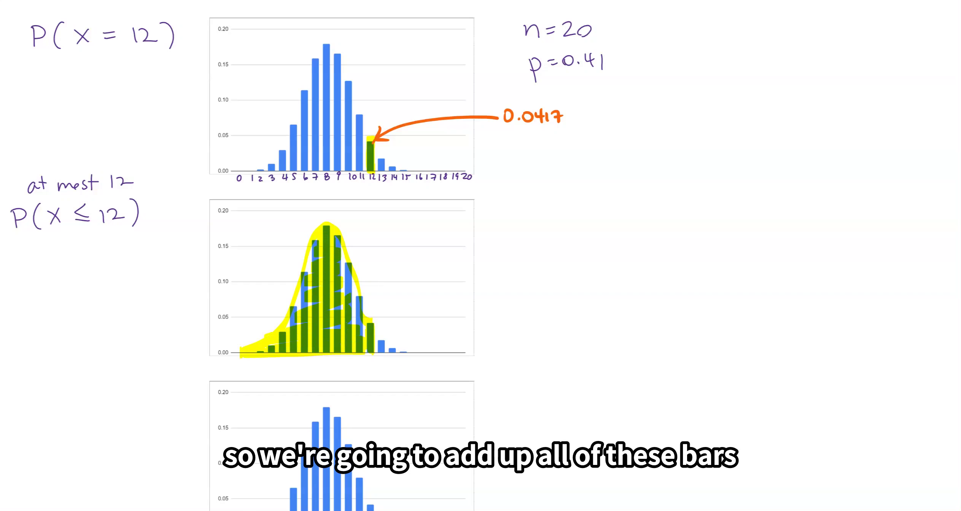
mouse_move(361, 334)
left_mouse_down()
mouse_move(344, 260)
mouse_move(306, 305)
mouse_move(295, 300)
left_mouse_up()
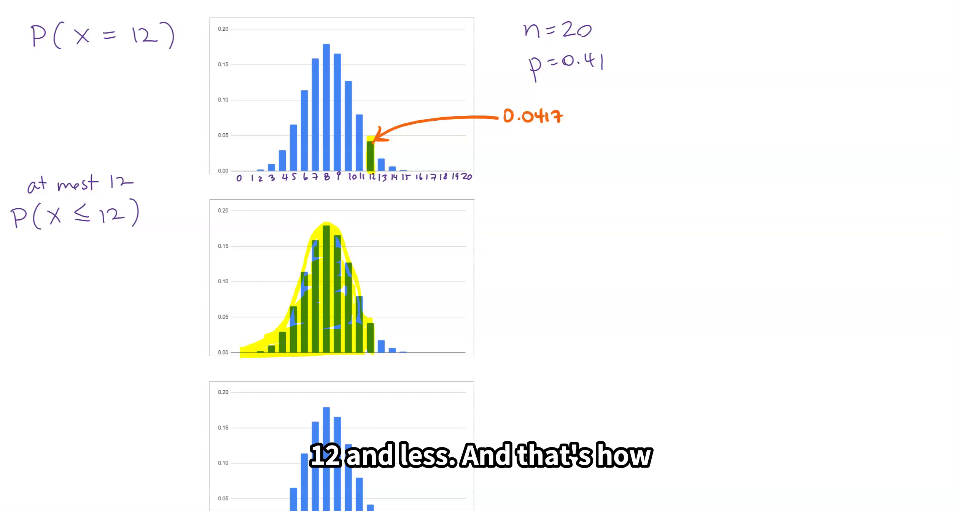
key("alt+Tab")
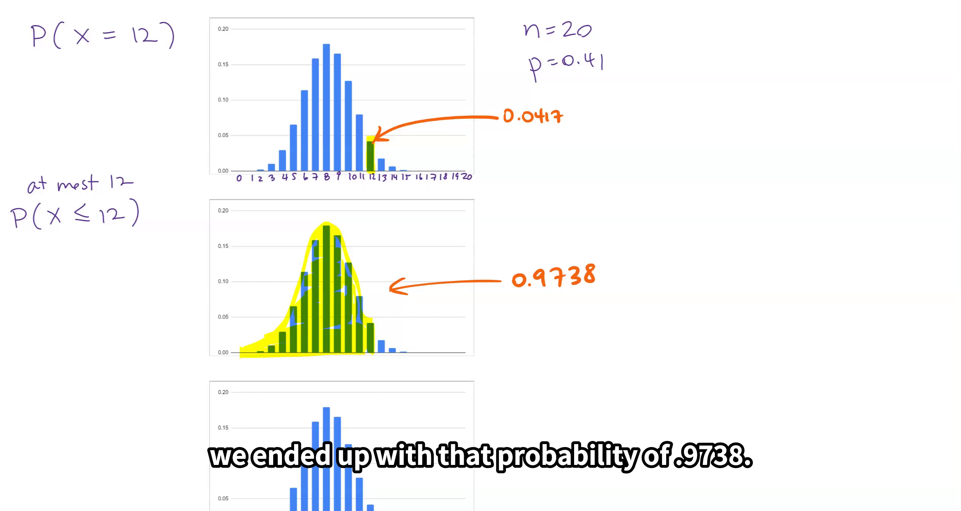
Handwrite "less than 12" with the notation P(X < 12) below it in purple beside the third histogram
scroll(481, 256, "down", 4)
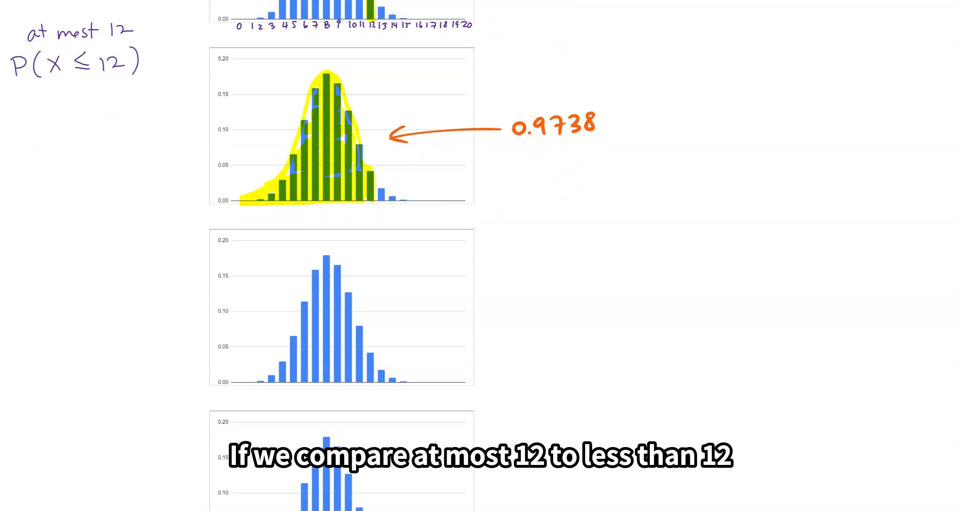
mouse_move(22, 206)
left_mouse_down()
mouse_move(24, 220)
mouse_move(37, 220)
left_mouse_up()
mouse_move(46, 210)
left_mouse_down()
mouse_move(39, 219)
mouse_move(69, 219)
left_mouse_up()
left_click_drag(64, 212, 100, 219)
left_click_drag(103, 219, 153, 215)
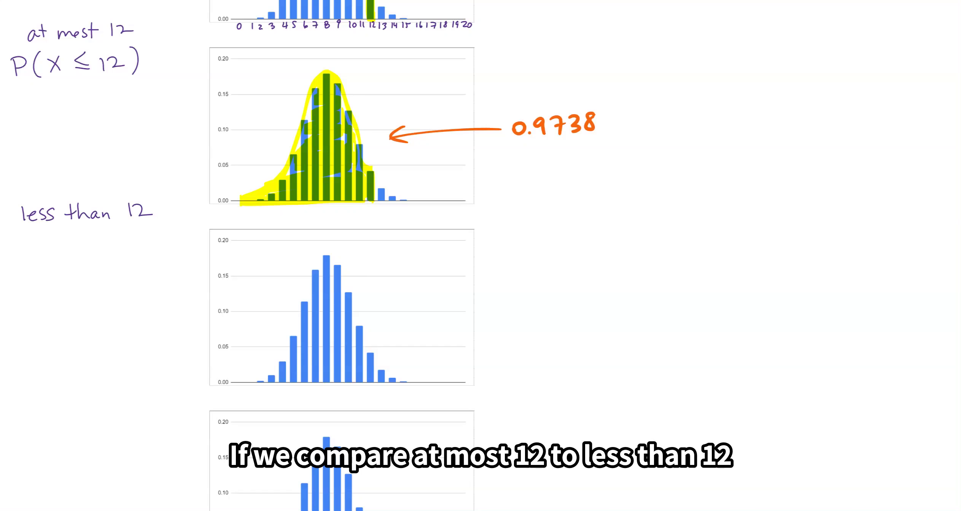
left_click_drag(21, 248, 22, 268)
mouse_move(21, 248)
left_mouse_down()
mouse_move(22, 261)
mouse_move(66, 264)
left_mouse_up()
mouse_move(67, 249)
left_mouse_down()
mouse_move(55, 264)
mouse_move(94, 265)
left_mouse_up()
mouse_move(108, 245)
left_mouse_down()
mouse_move(110, 261)
mouse_move(132, 261)
left_mouse_up()
left_click_drag(130, 237, 137, 262)
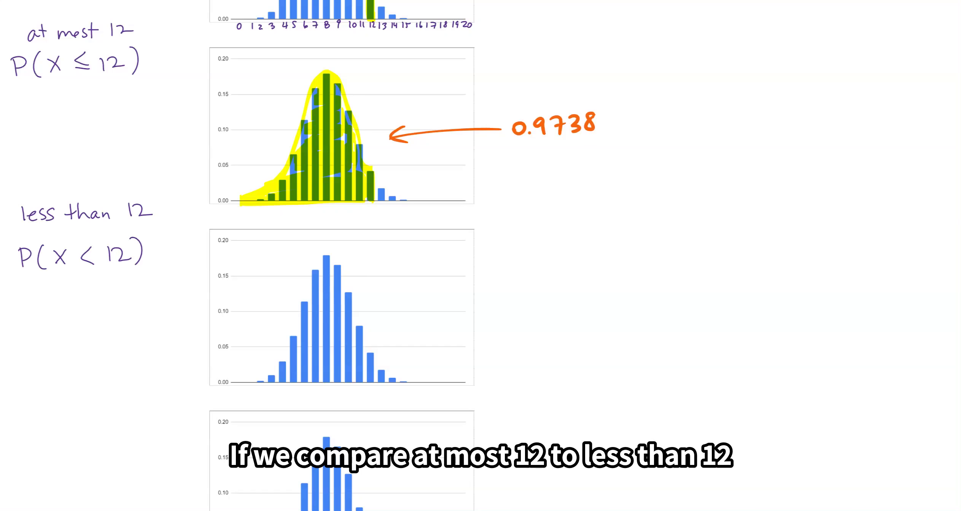